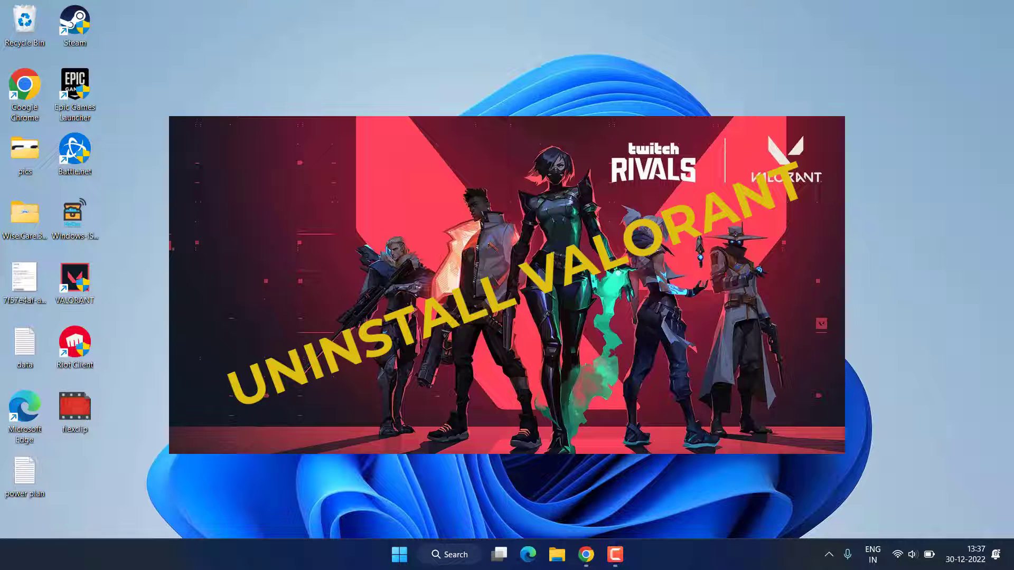
Open Windows Settings on the System page with Win+I.
{"action": "key", "text": "super+i"}
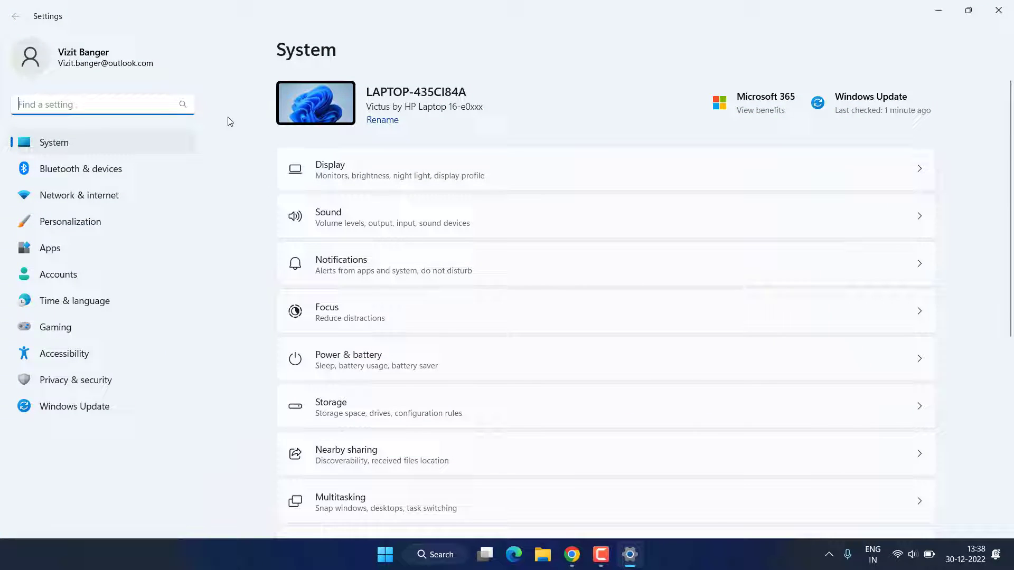
Scroll Installed apps to Riot Client and Riot Vanguard, and close Riot Client's options menu without uninstalling.
{"action": "left_click", "coordinate": [64, 248]}
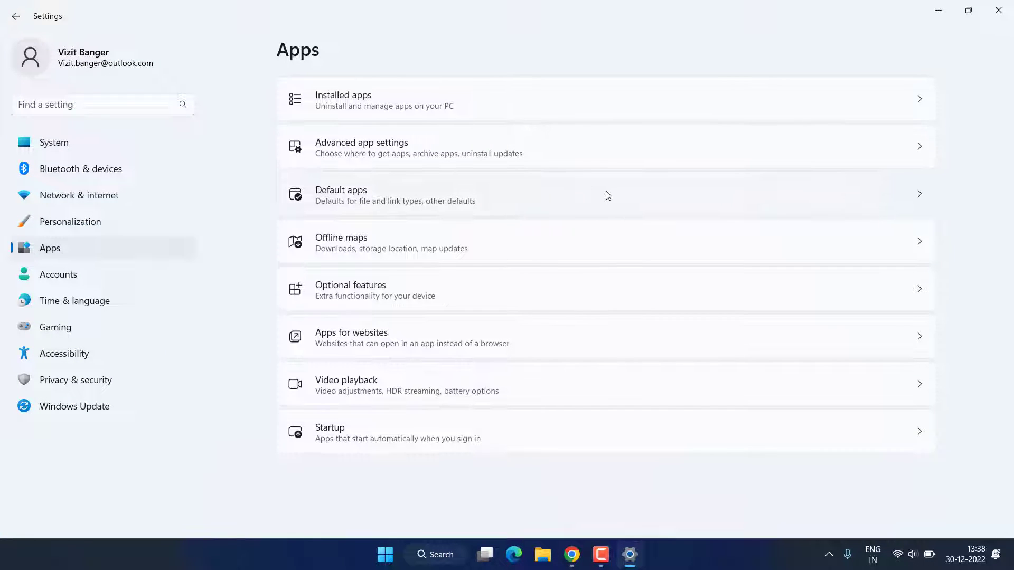
{"action": "left_click", "coordinate": [458, 105]}
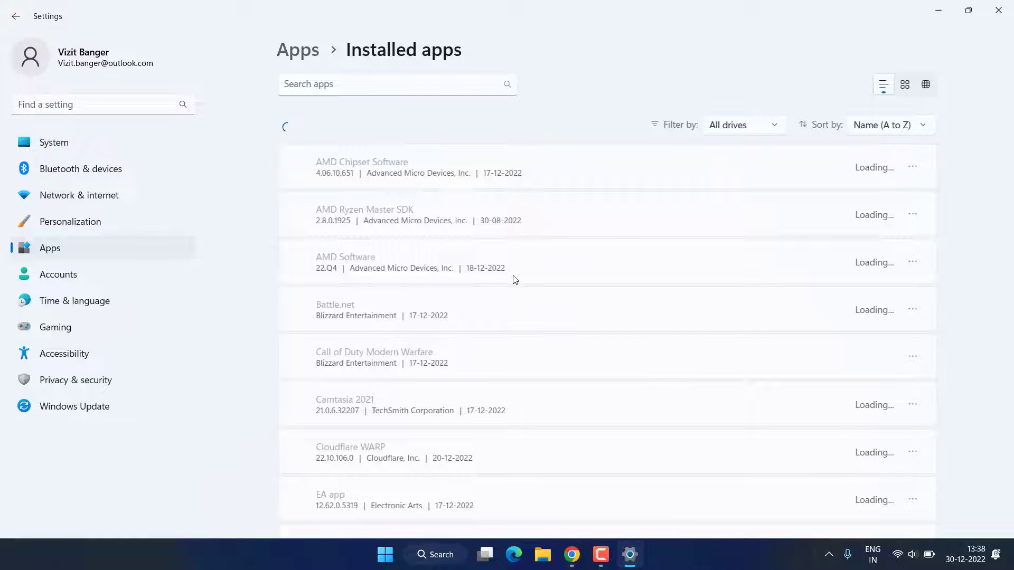
{"action": "scroll", "coordinate": [515, 279], "scroll_direction": "down", "scroll_amount": 20}
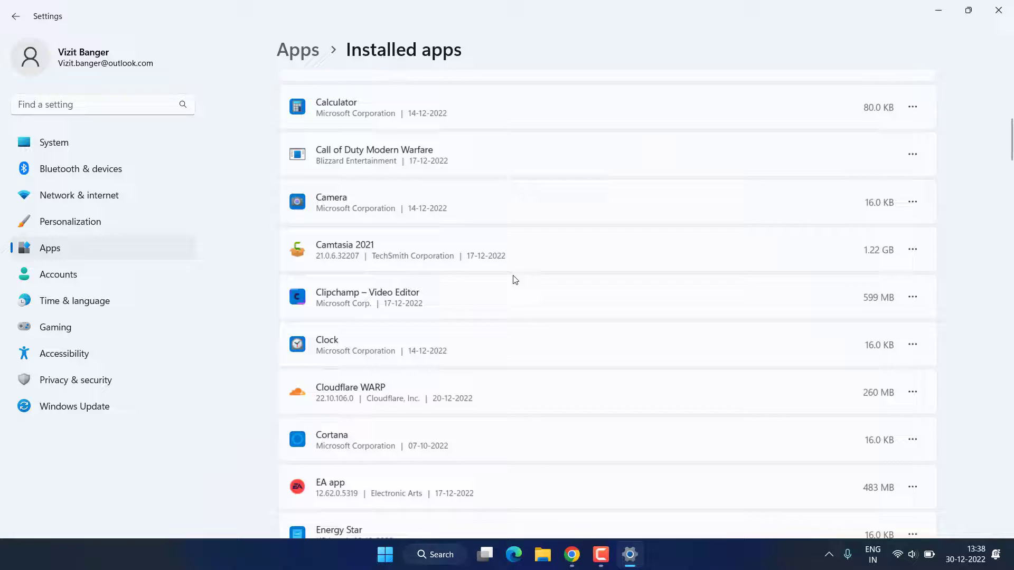
{"action": "scroll", "coordinate": [515, 279], "scroll_direction": "down", "scroll_amount": 20}
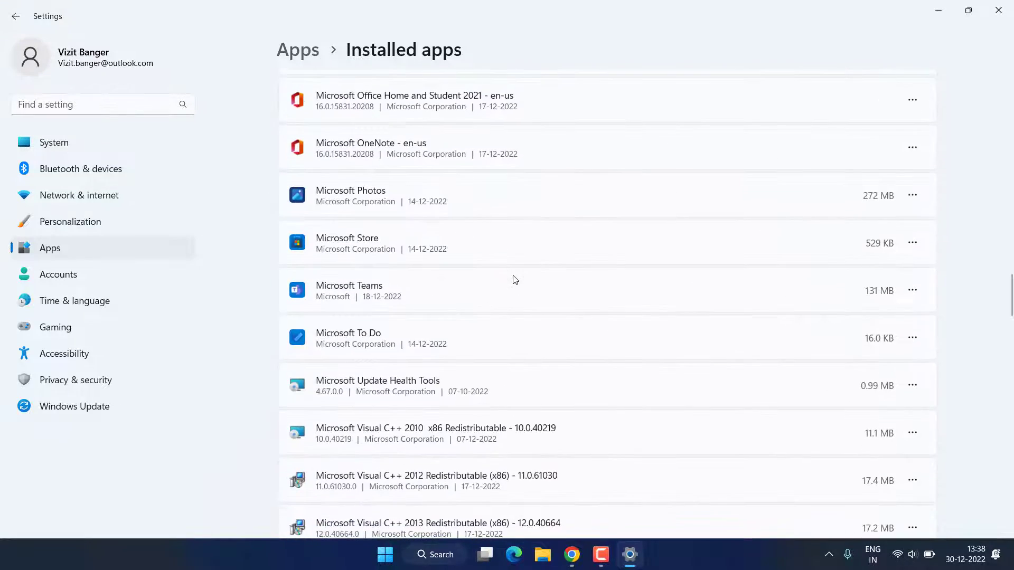
{"action": "scroll", "coordinate": [515, 279], "scroll_direction": "down", "scroll_amount": 15}
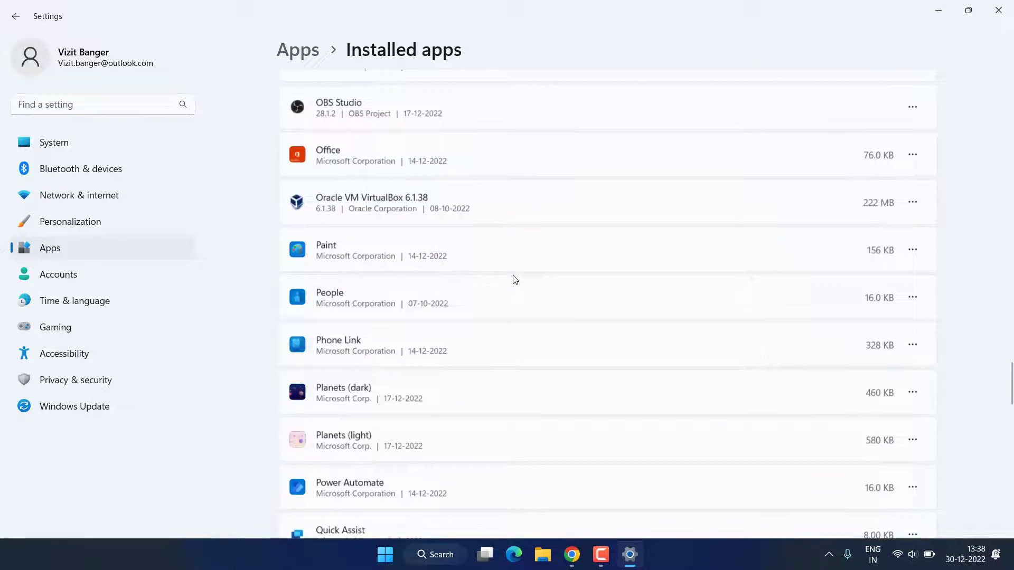
{"action": "scroll", "coordinate": [515, 279], "scroll_direction": "down", "scroll_amount": 1}
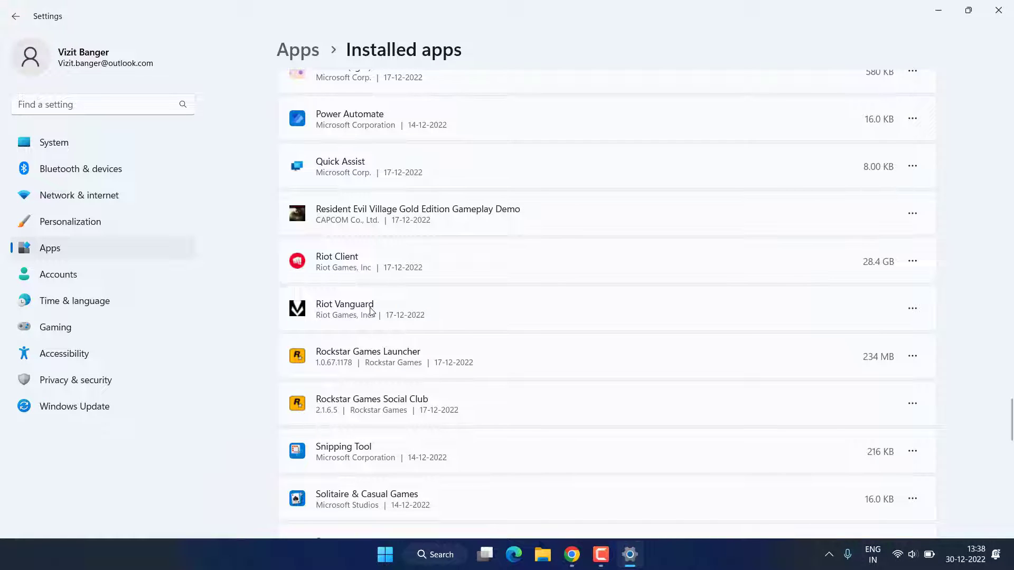
{"action": "scroll", "coordinate": [372, 311], "scroll_direction": "down", "scroll_amount": 10}
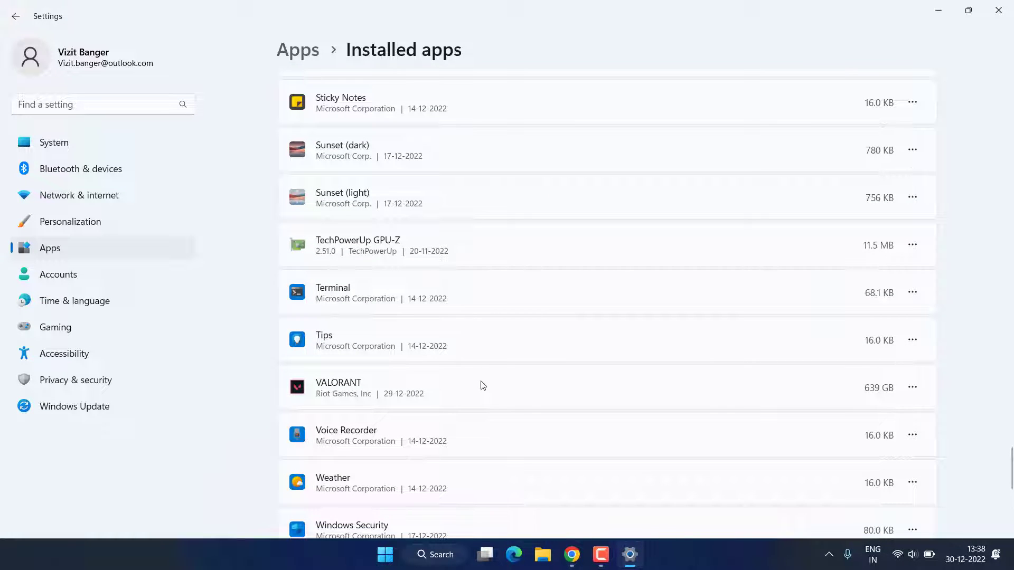
{"action": "scroll", "coordinate": [484, 386], "scroll_direction": "up", "scroll_amount": 10}
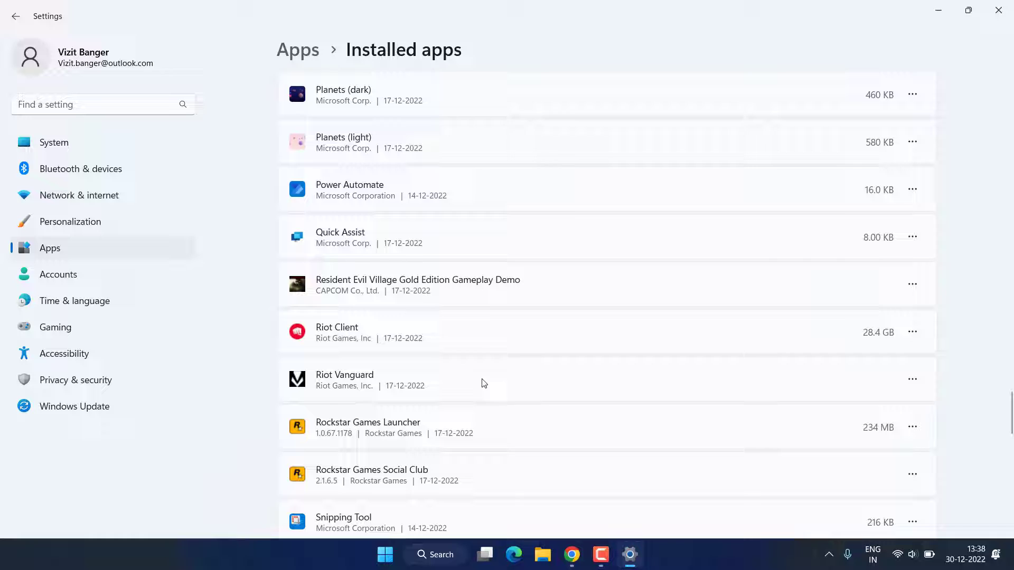
{"action": "left_click", "coordinate": [913, 332]}
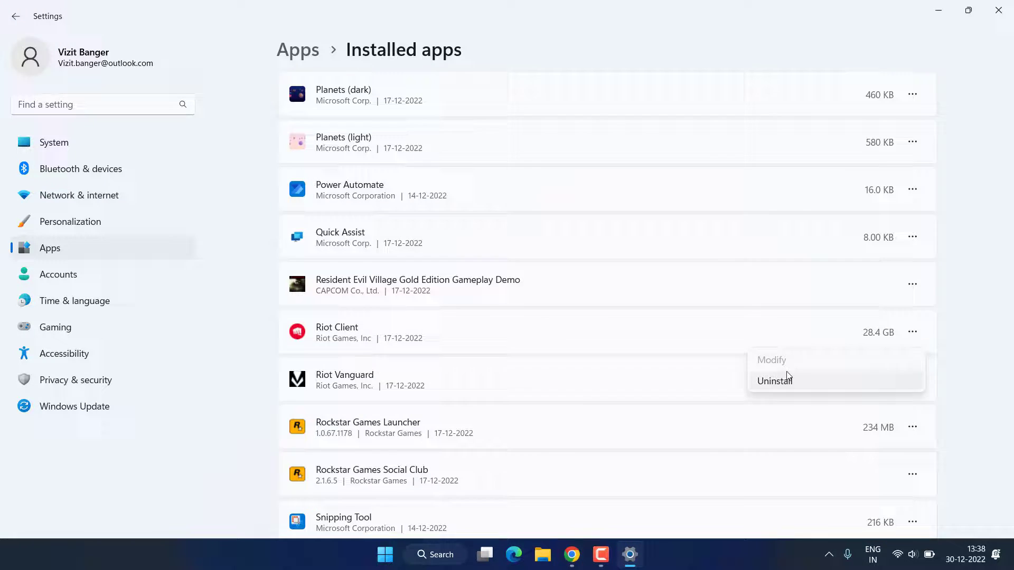
{"action": "left_click", "coordinate": [973, 210]}
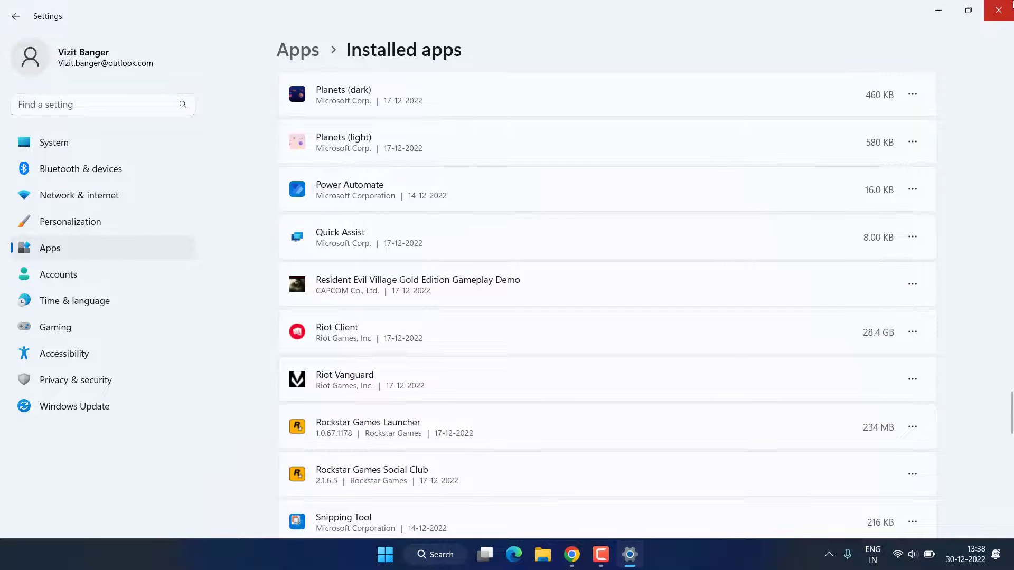
Close Settings and launch Command Prompt as administrator from Start search.
{"action": "left_click", "coordinate": [999, 10]}
{"action": "key", "text": "super"}
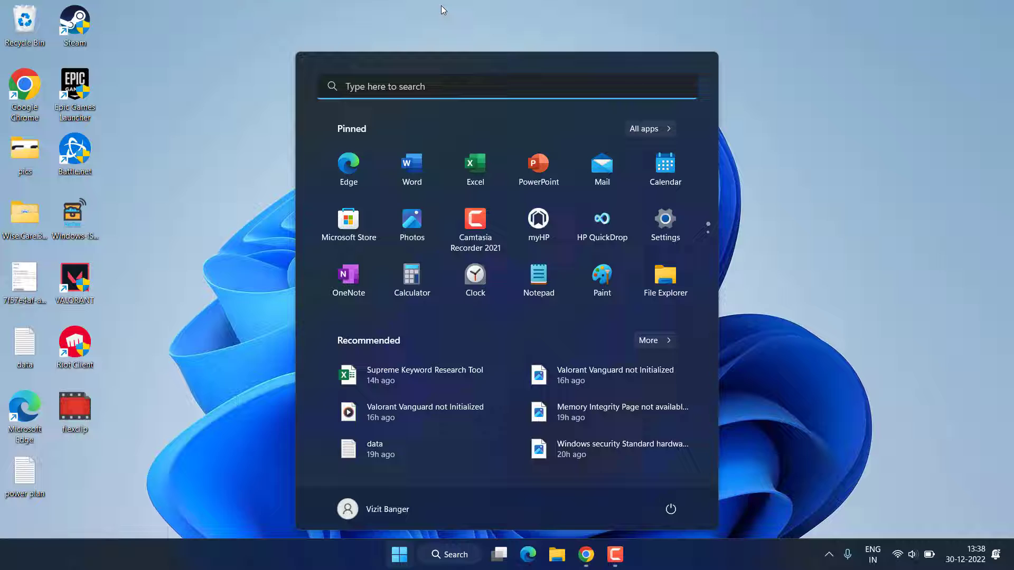
{"action": "type", "text": "cmd"}
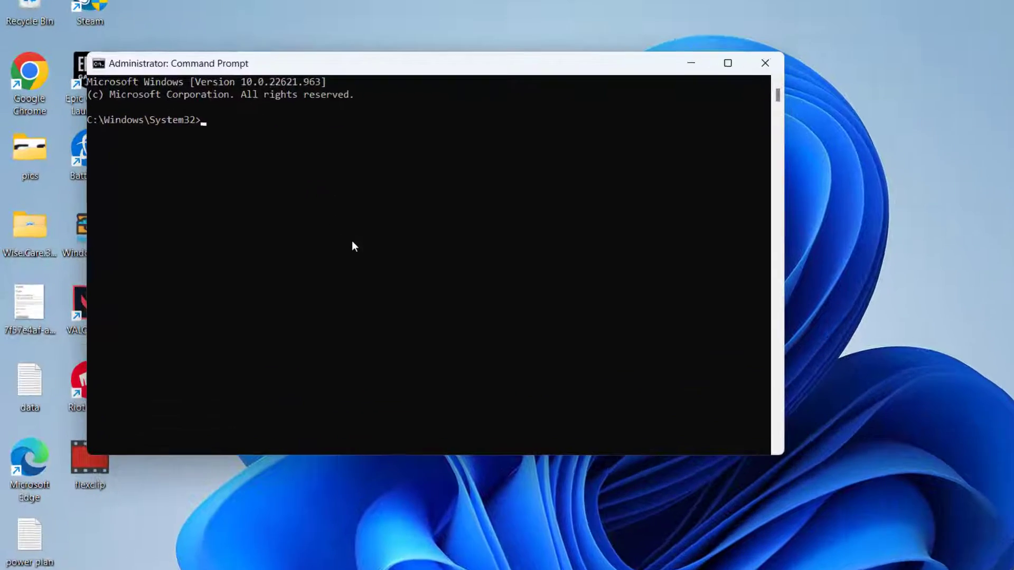
Delete the vgc and vgk services with 'sc delete', then close the console.
{"action": "type", "text": "sc "}
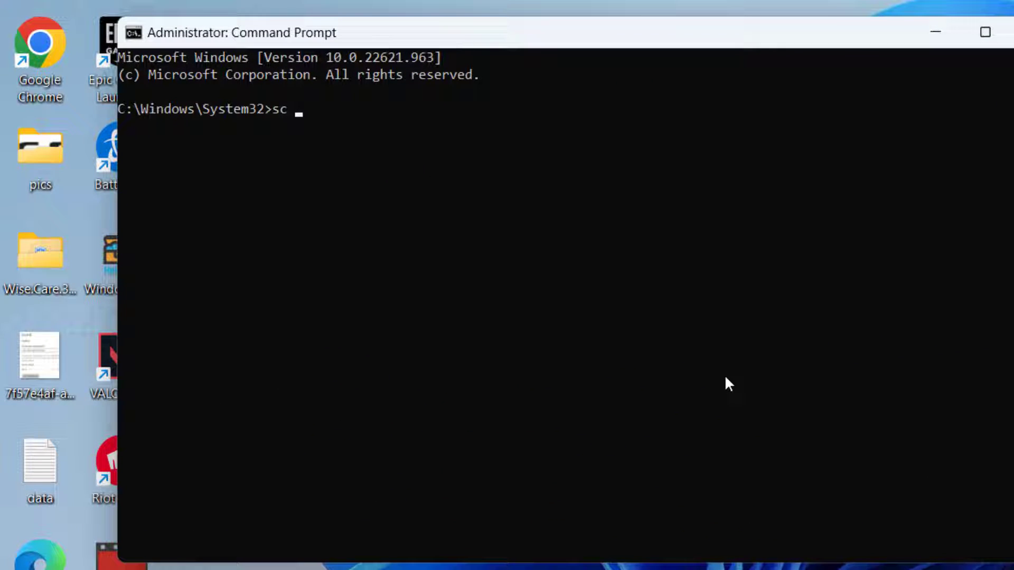
{"action": "type", "text": "delete vgc"}
{"action": "key", "text": "Return"}
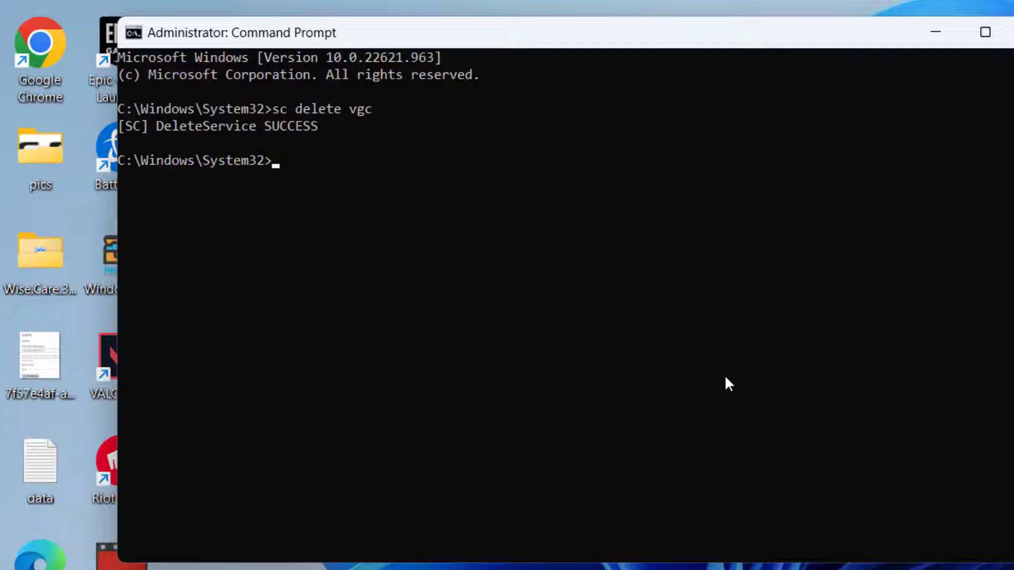
{"action": "type", "text": "sc delete vgk"}
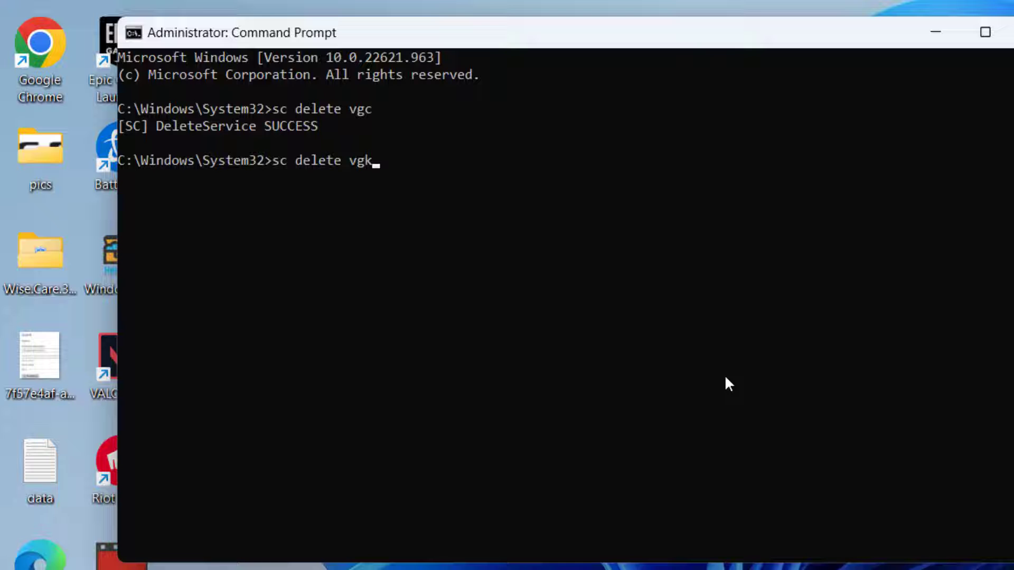
{"action": "key", "text": "Return"}
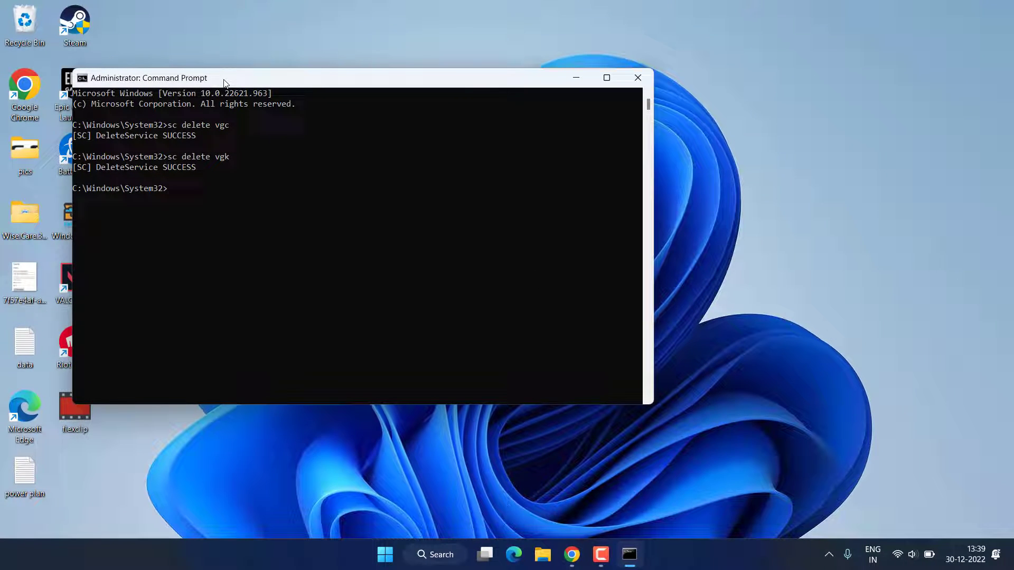
{"action": "left_click", "coordinate": [635, 76]}
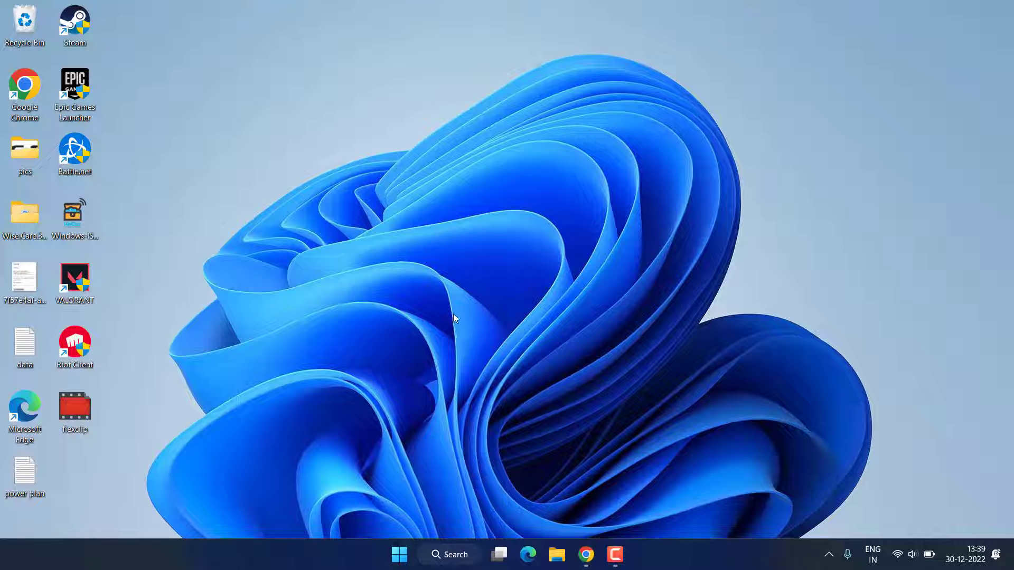
{"action": "key", "text": "super+e"}
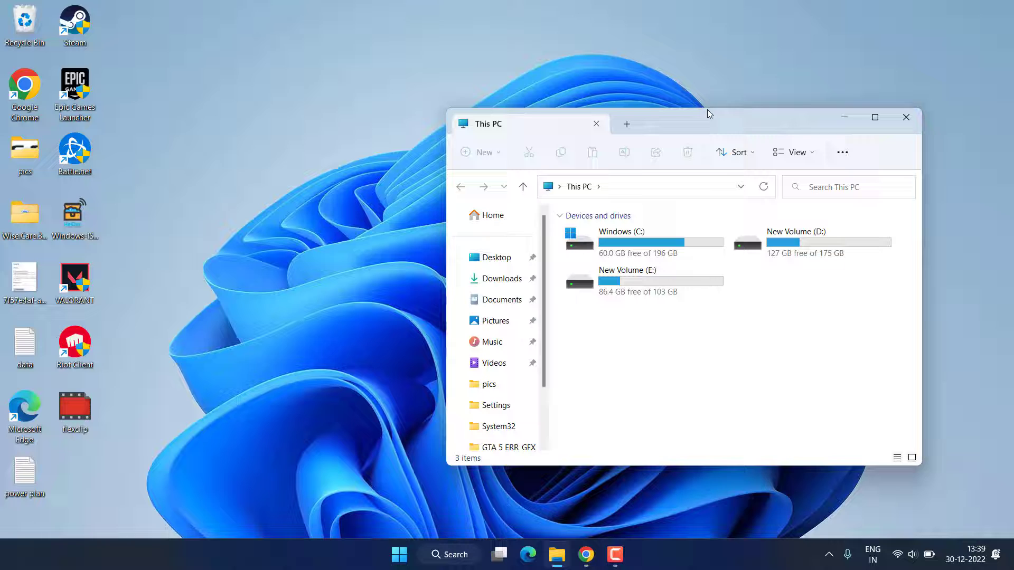
{"action": "double_click", "coordinate": [708, 126]}
{"action": "double_click", "coordinate": [183, 119]}
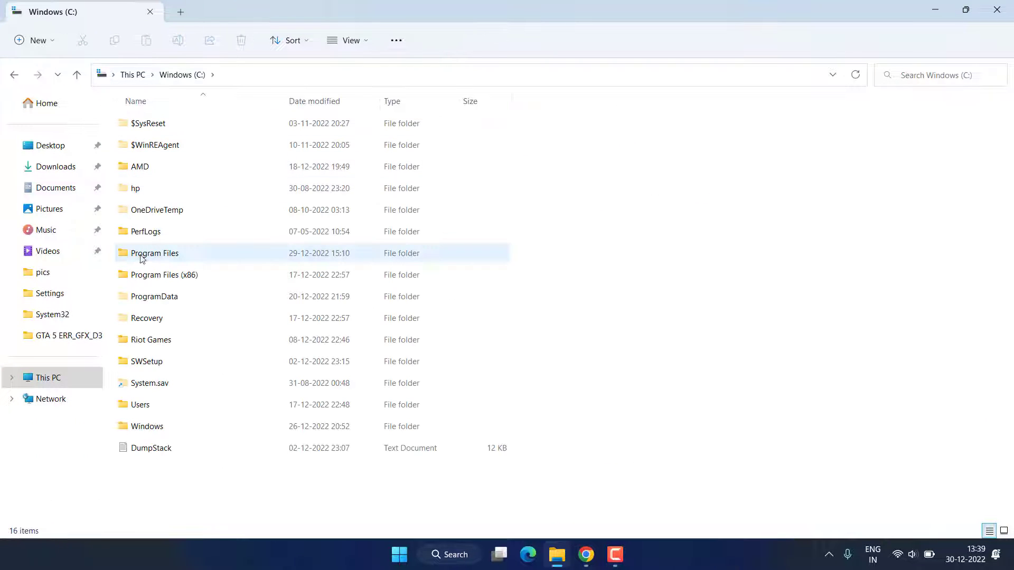
{"action": "left_click", "coordinate": [150, 259]}
{"action": "double_click", "coordinate": [150, 259]}
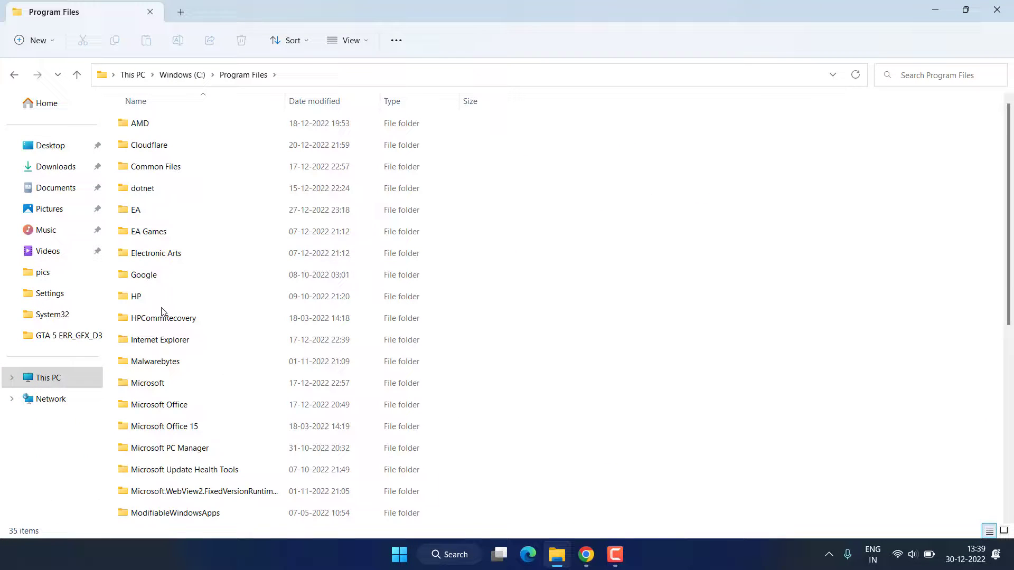
{"action": "scroll", "coordinate": [161, 312], "scroll_direction": "down", "scroll_amount": 5}
{"action": "left_click", "coordinate": [152, 253]}
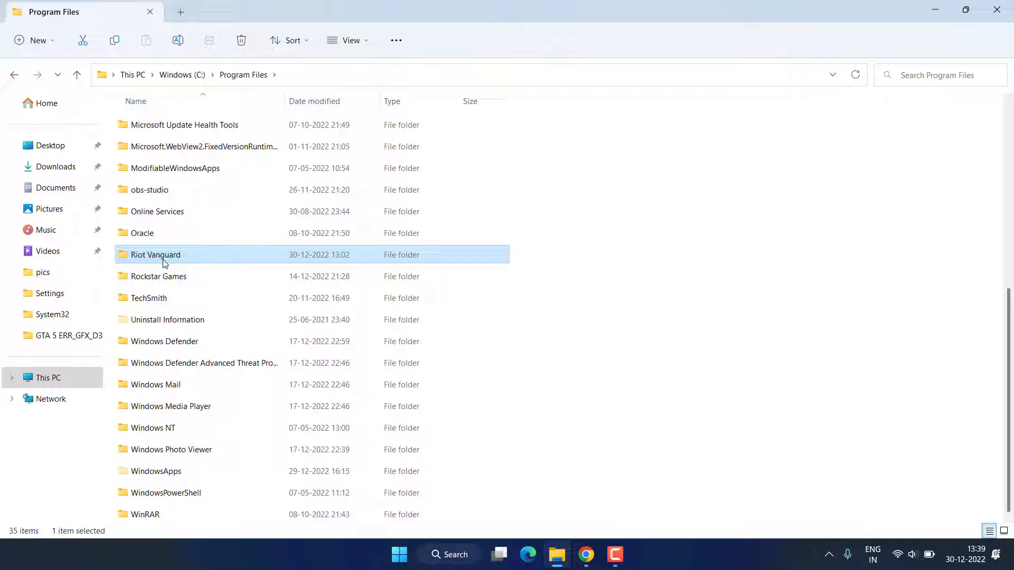
{"action": "right_click", "coordinate": [165, 264]}
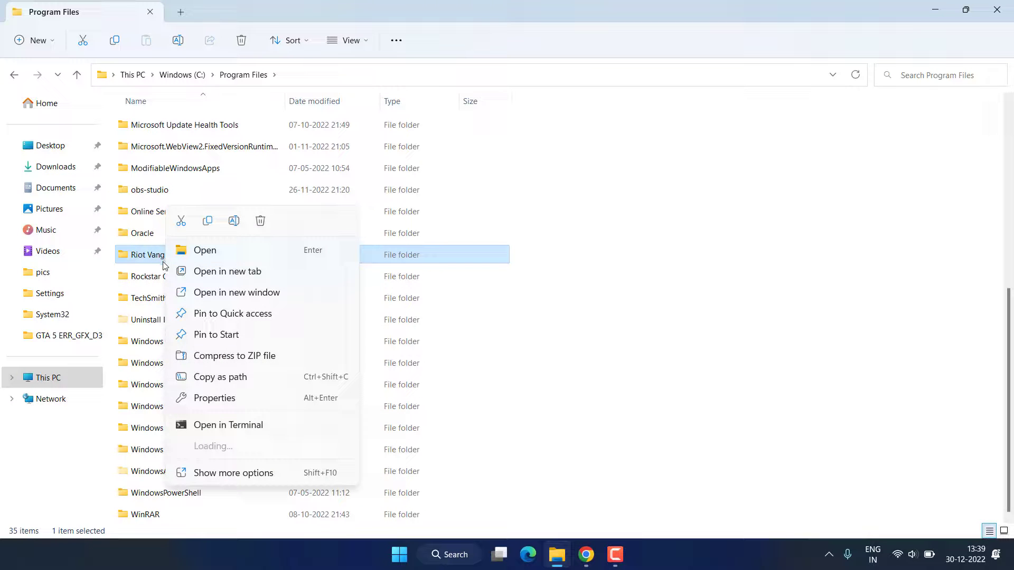
{"action": "left_click", "coordinate": [261, 222]}
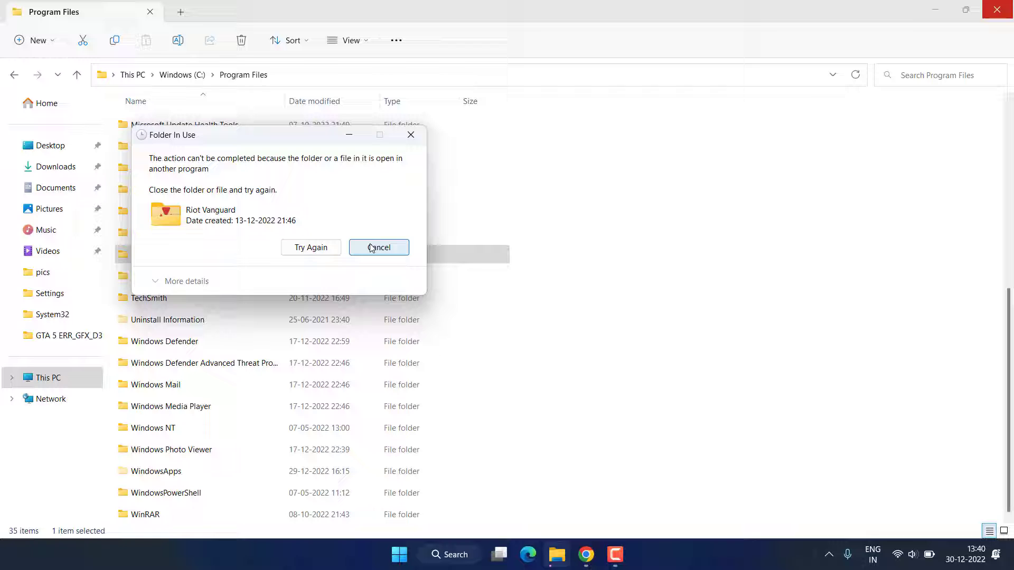
{"action": "left_click", "coordinate": [339, 246]}
{"action": "left_click", "coordinate": [192, 256]}
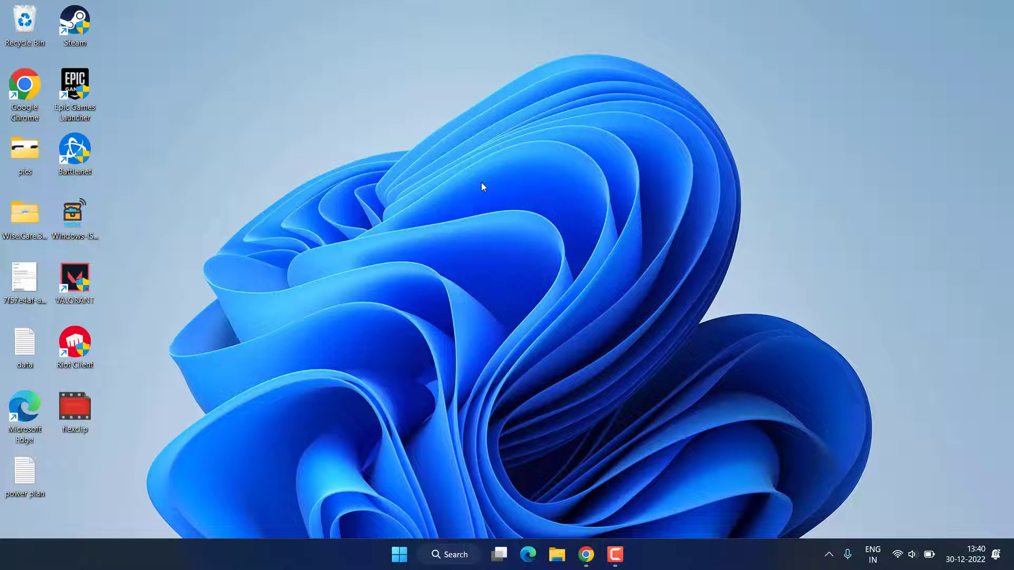
Confirm Riot Client and Riot Vanguard still appear in Settings' Installed apps, then close Settings.
{"action": "key", "text": "super+i"}
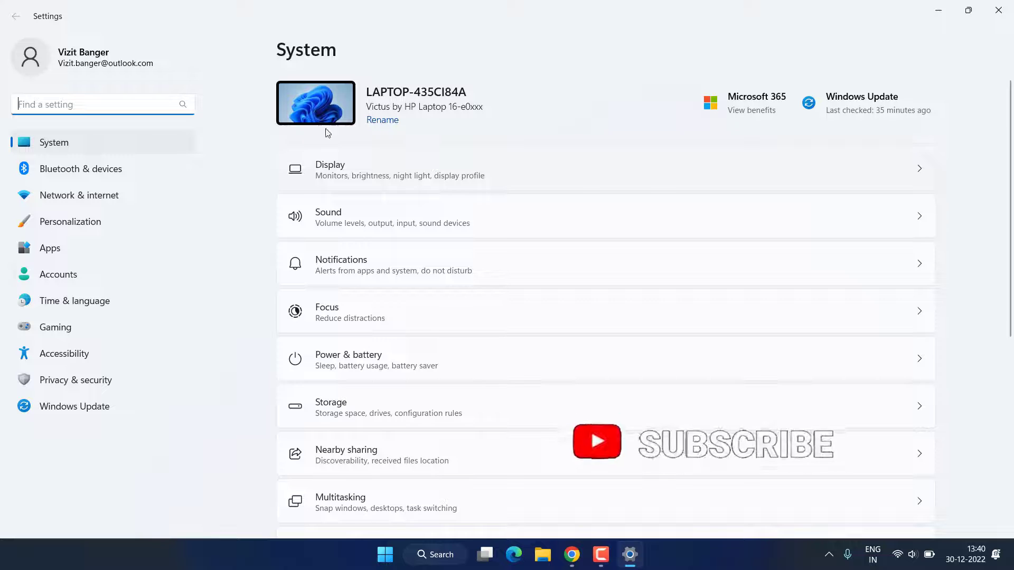
{"action": "left_click", "coordinate": [58, 222]}
{"action": "left_click", "coordinate": [50, 247]}
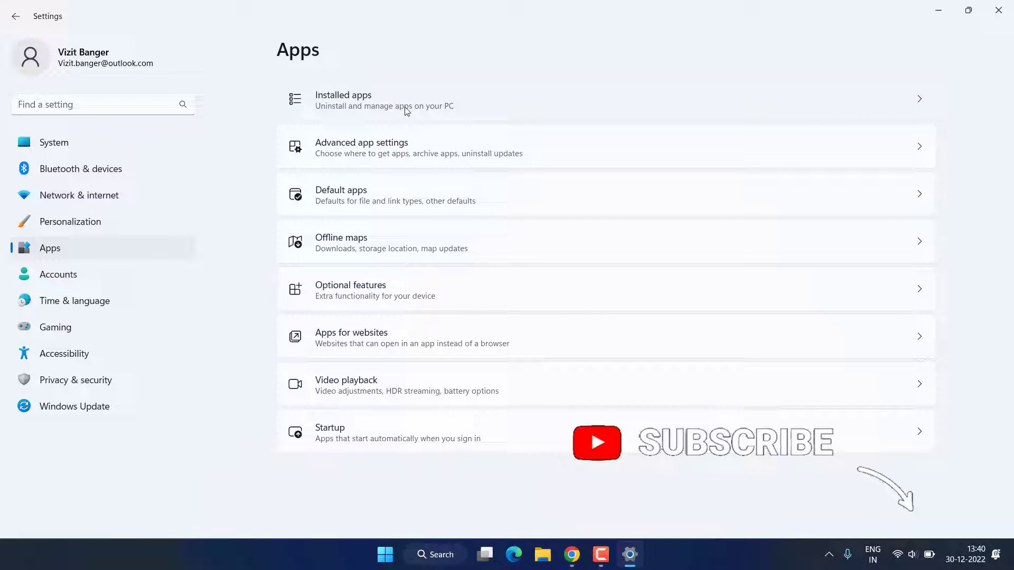
{"action": "left_click", "coordinate": [407, 111]}
{"action": "scroll", "coordinate": [579, 351], "scroll_direction": "down", "scroll_amount": 10}
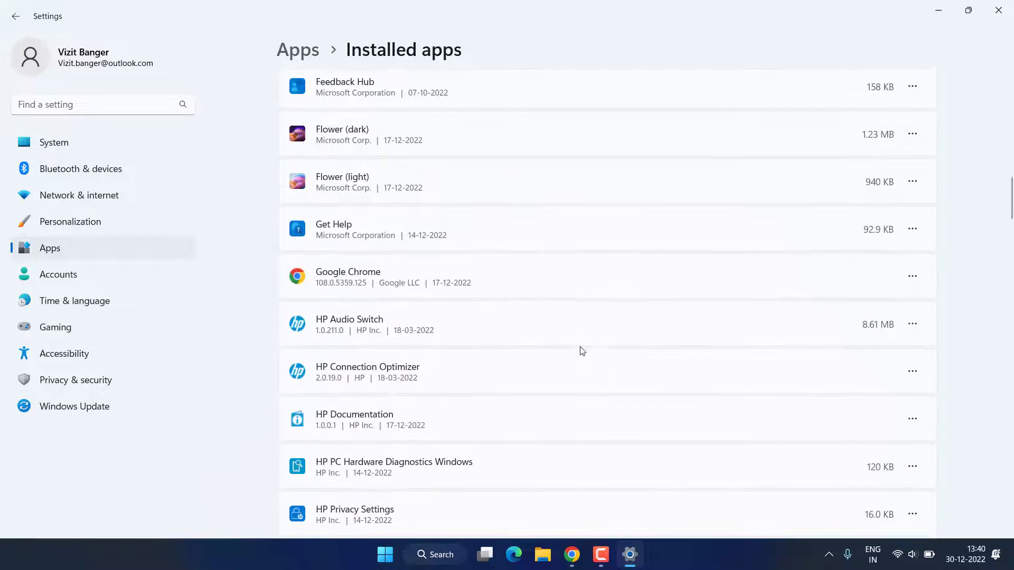
{"action": "scroll", "coordinate": [582, 351], "scroll_direction": "down", "scroll_amount": 20}
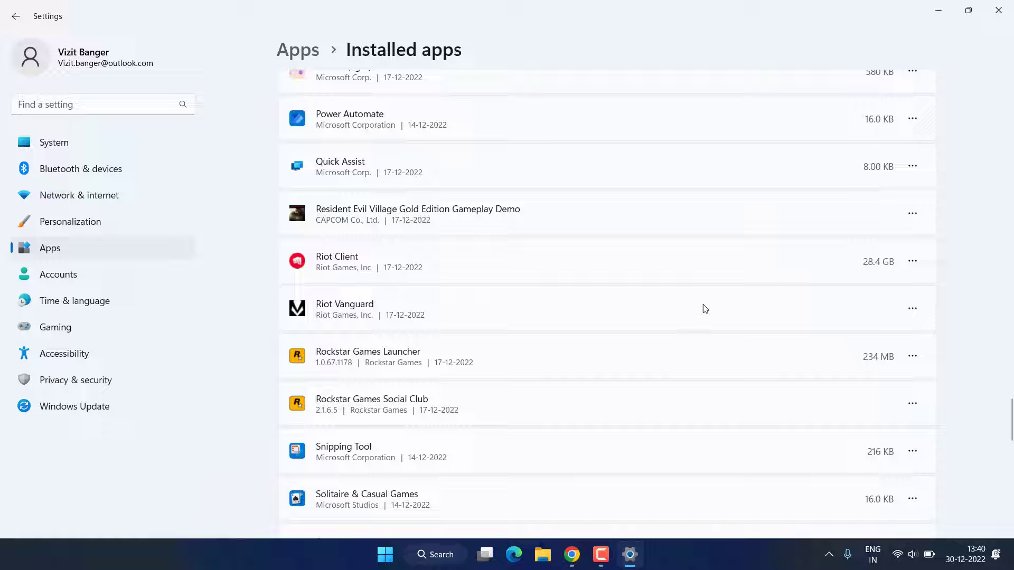
{"action": "left_click", "coordinate": [998, 10]}
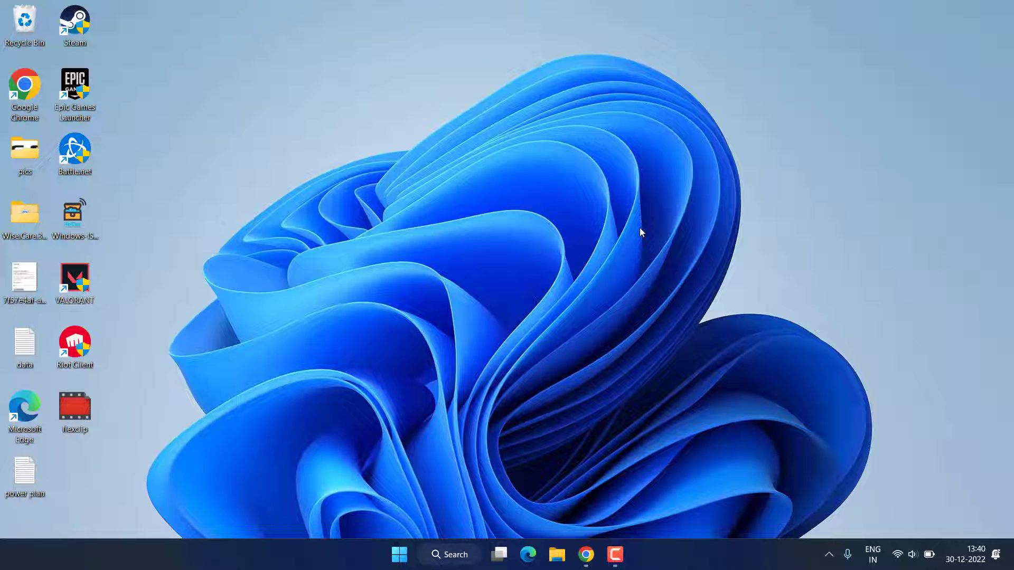
Search 'revo uninstaller' in the browser and open the Revo Uninstaller Free product page on revouninstaller.com.
{"action": "left_click", "coordinate": [586, 555]}
{"action": "left_click", "coordinate": [355, 36]}
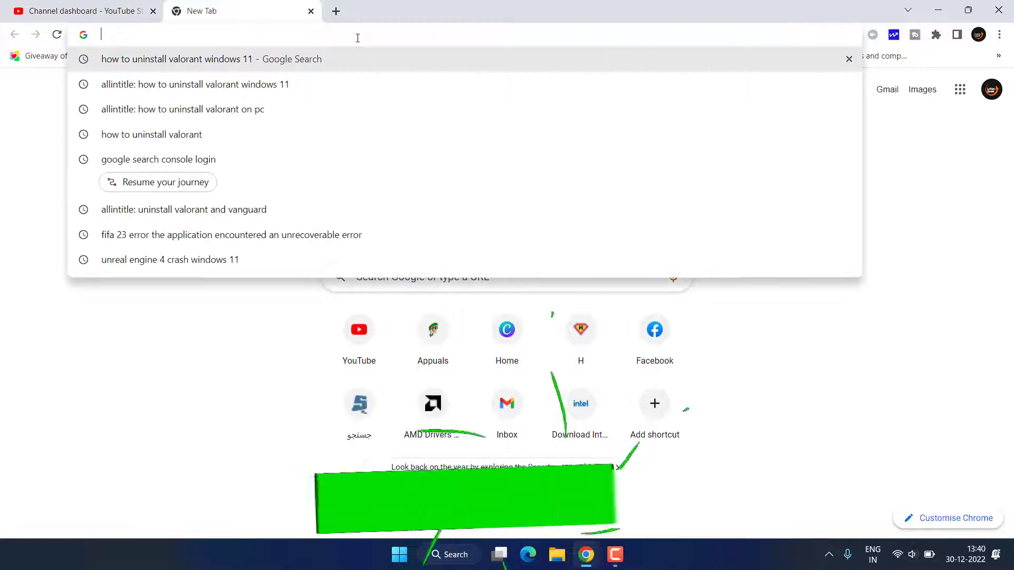
{"action": "type", "text": "revo un"}
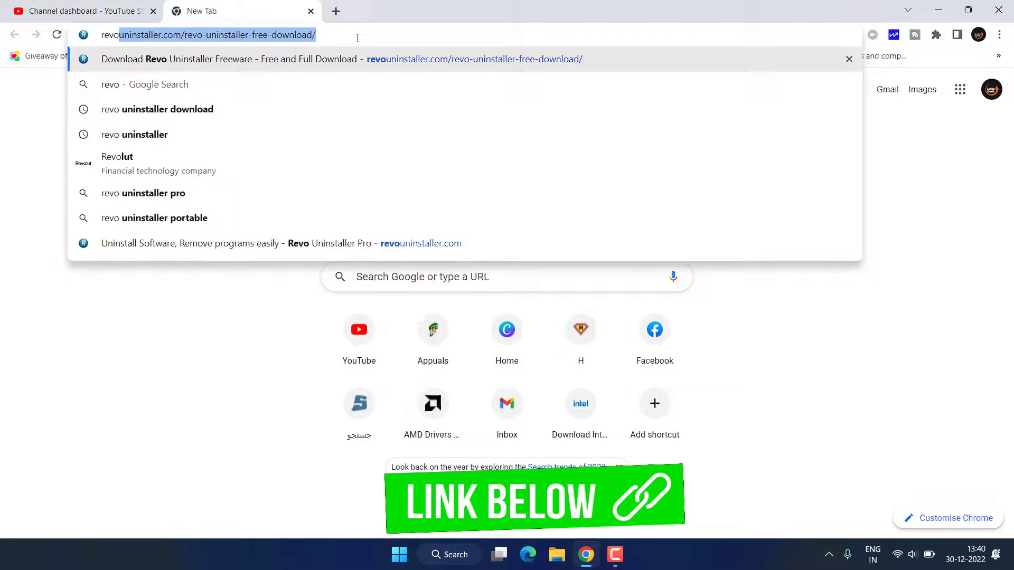
{"action": "key", "text": "Down"}
{"action": "key", "text": "Down"}
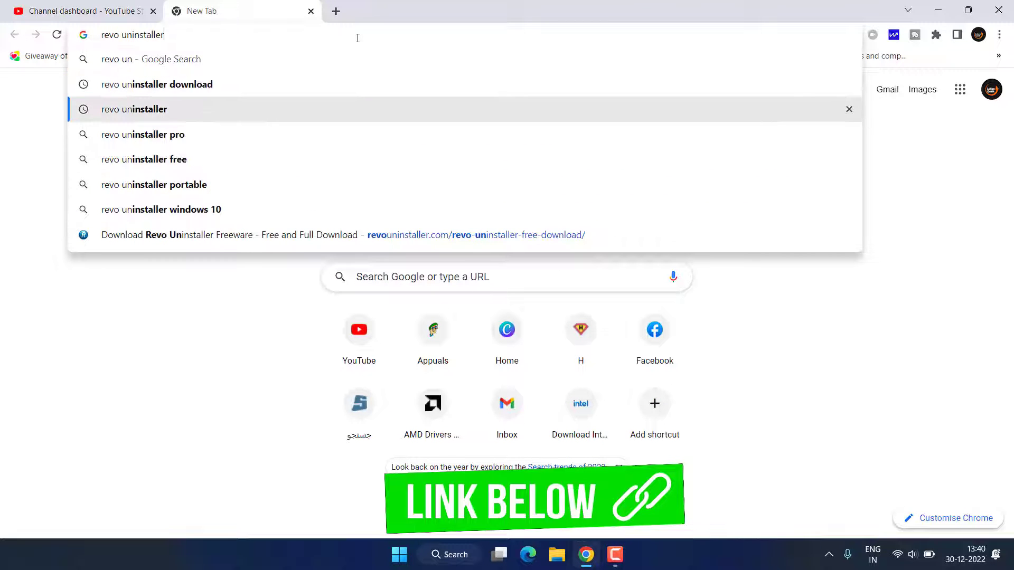
{"action": "key", "text": "Return"}
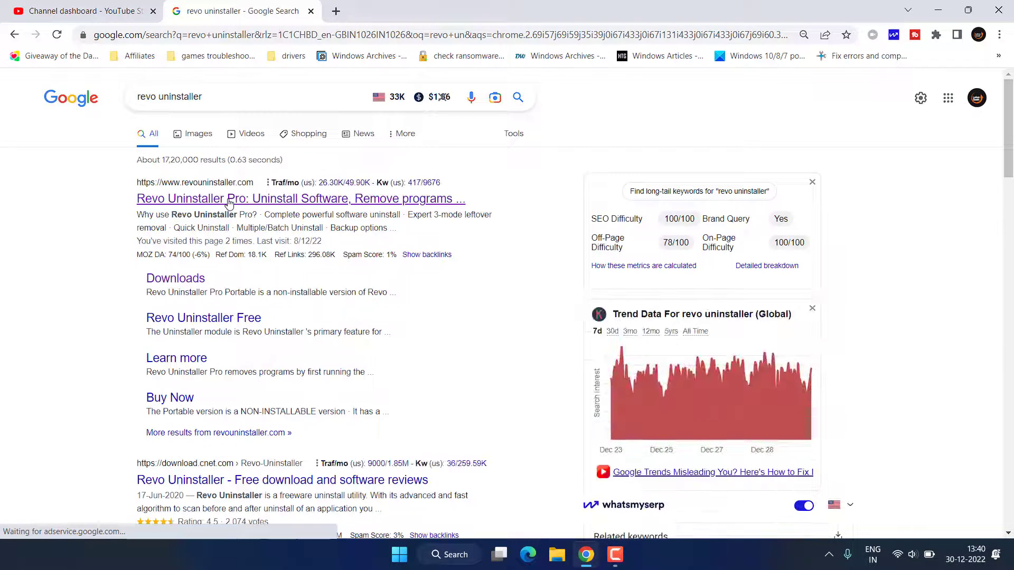
{"action": "left_click", "coordinate": [228, 201]}
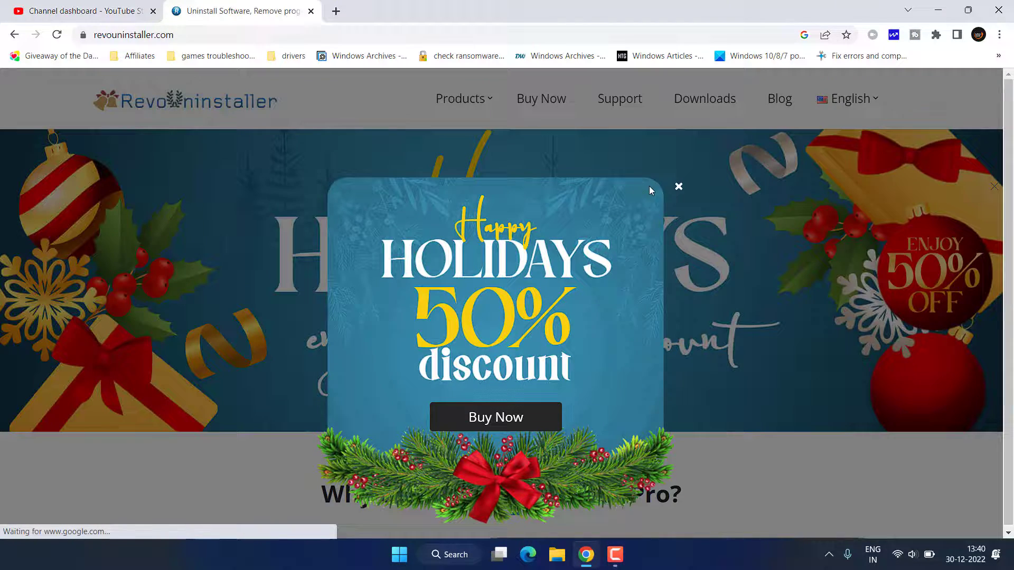
{"action": "left_click", "coordinate": [678, 186]}
{"action": "mouse_move", "coordinate": [464, 99]}
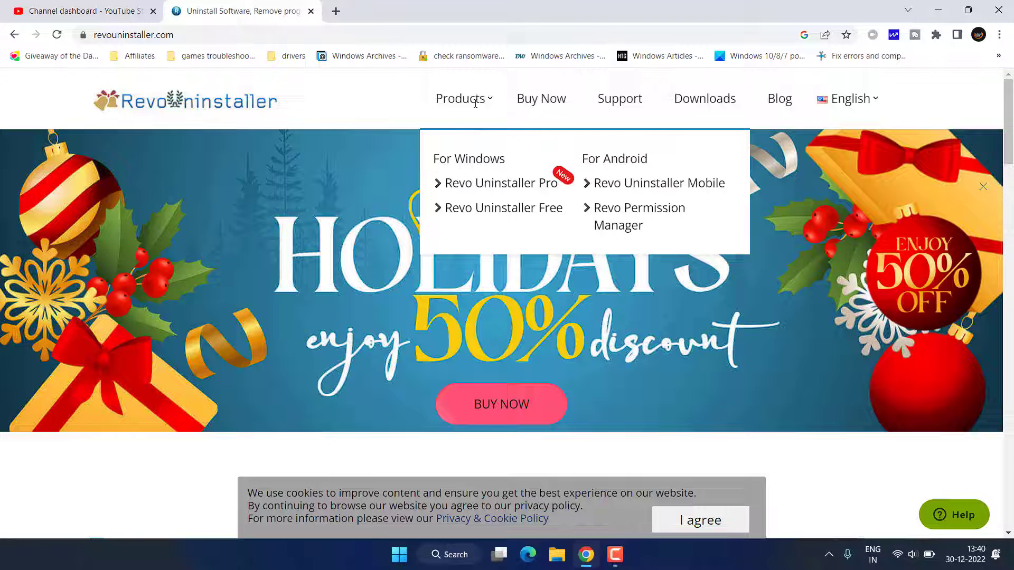
{"action": "left_click", "coordinate": [486, 209]}
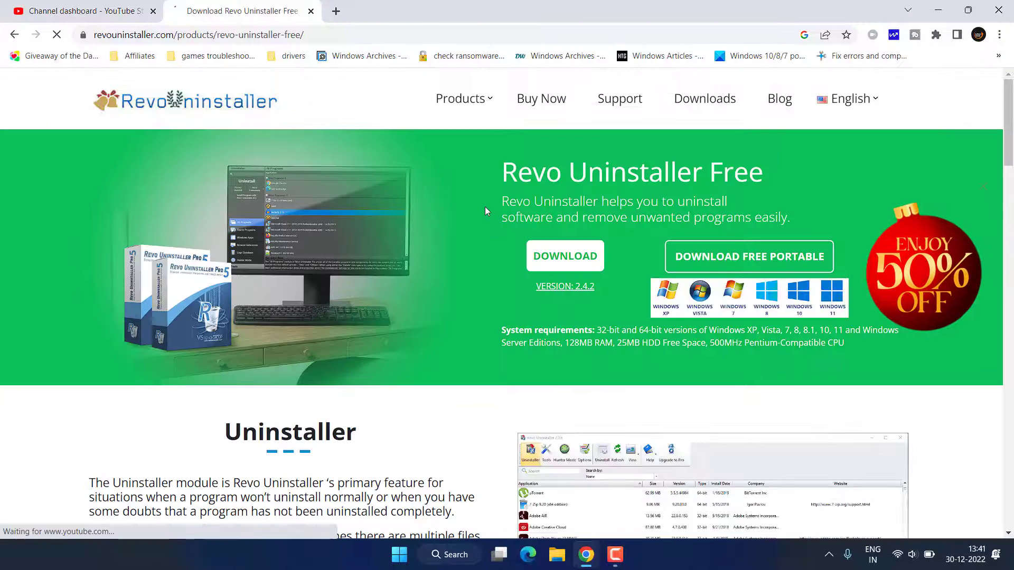
Download the free portable edition as RevoUninstaller_Portable.zip to the Desktop, then minimise the browser.
{"action": "left_click", "coordinate": [747, 259]}
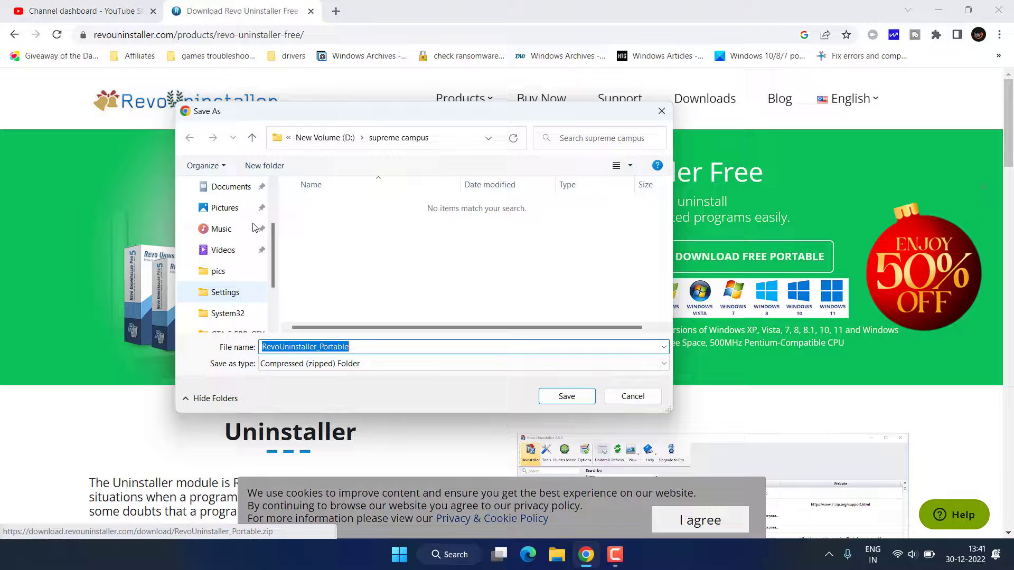
{"action": "scroll", "coordinate": [254, 227], "scroll_direction": "up", "scroll_amount": 2}
{"action": "left_click", "coordinate": [222, 228]}
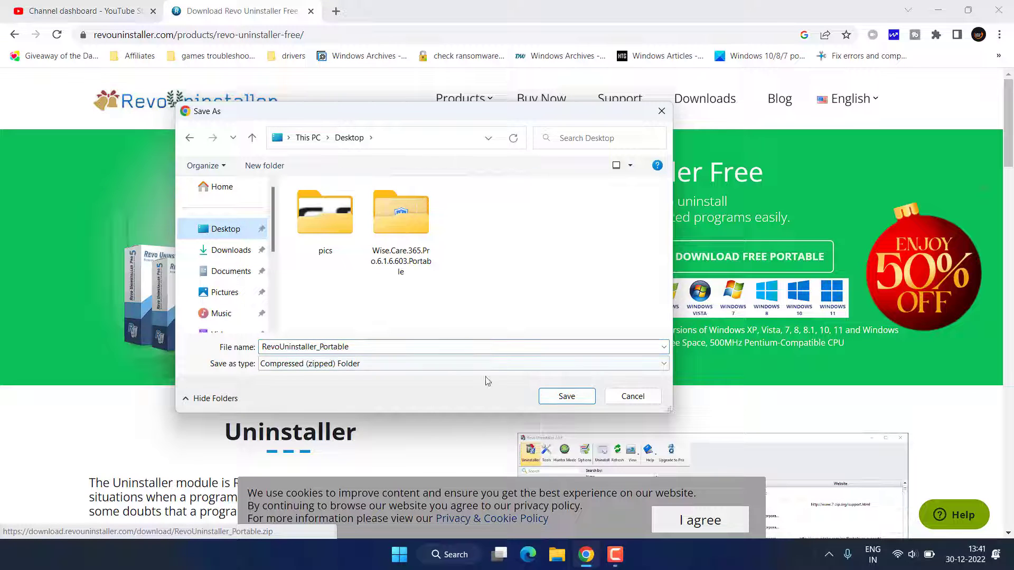
{"action": "left_click", "coordinate": [567, 397]}
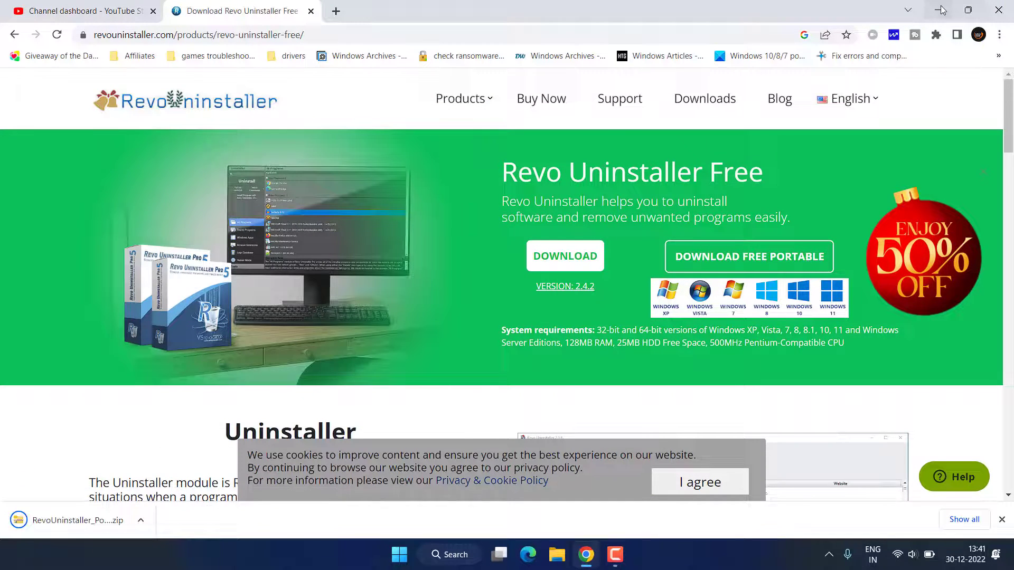
{"action": "left_click", "coordinate": [941, 10]}
Extract the RevoUninstaller_Portable folder from the downloaded zip onto the desktop.
{"action": "double_click", "coordinate": [65, 471]}
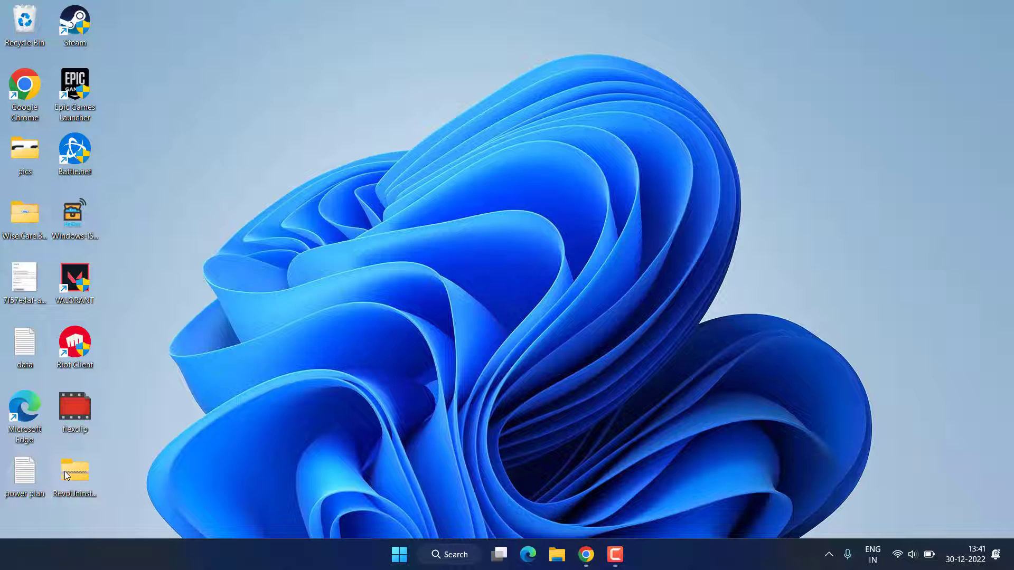
{"action": "left_click", "coordinate": [966, 9]}
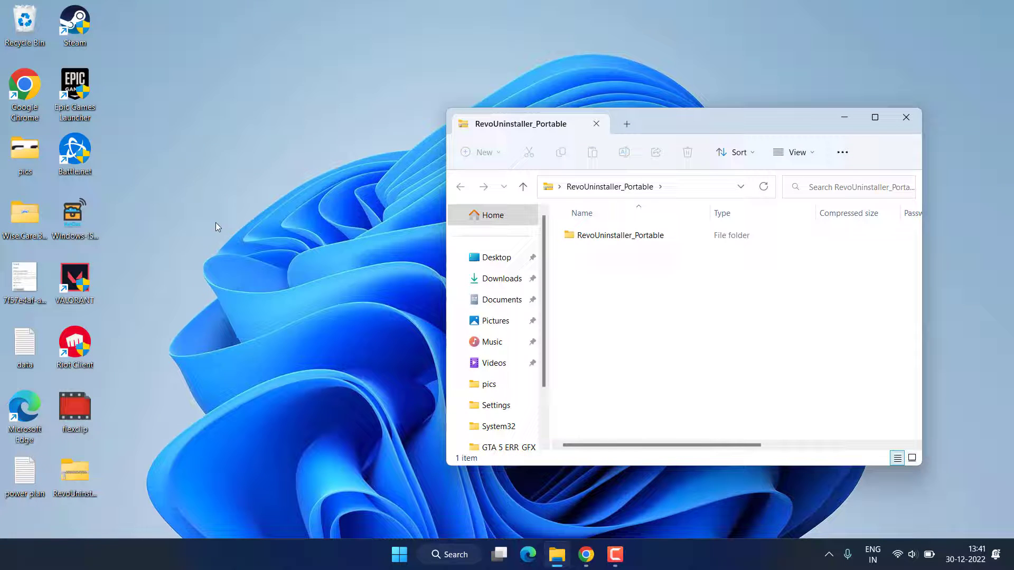
{"action": "left_click_drag", "start_coordinate": [613, 236], "coordinate": [312, 310]}
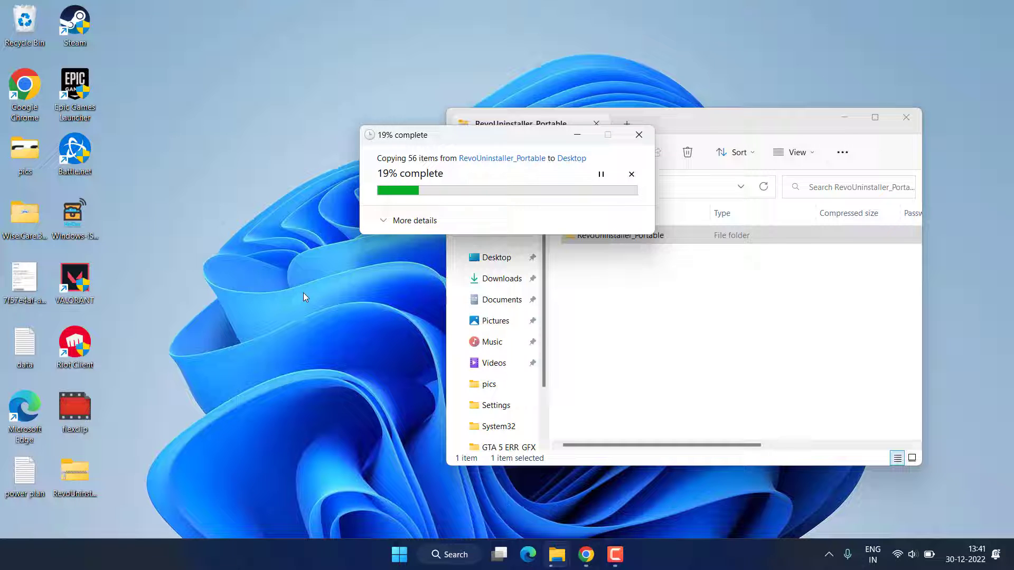
{"action": "key", "text": "super+d"}
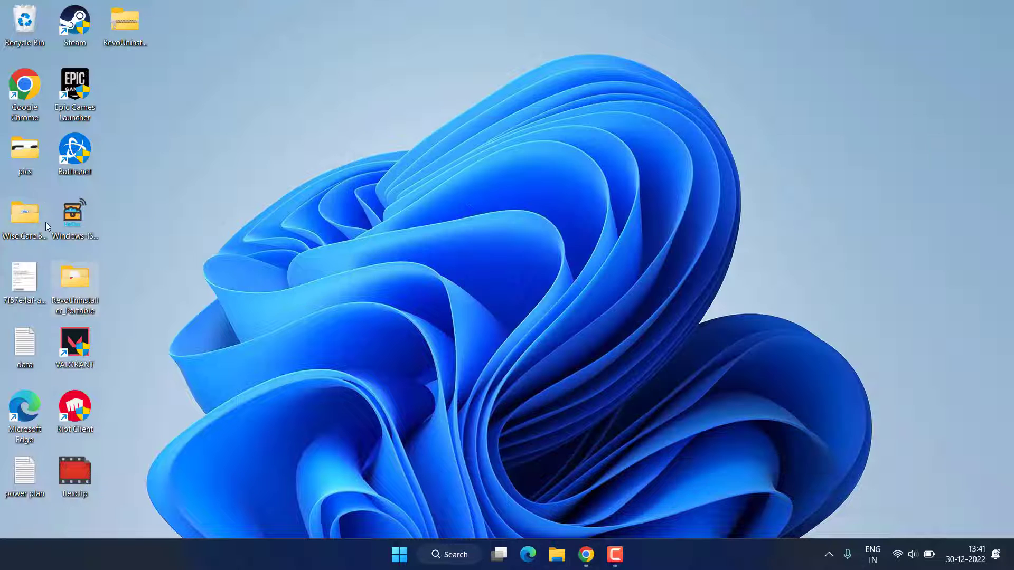
Run RevoUPort from the RevoUninstaller_Portable folder as administrator.
{"action": "double_click", "coordinate": [90, 284]}
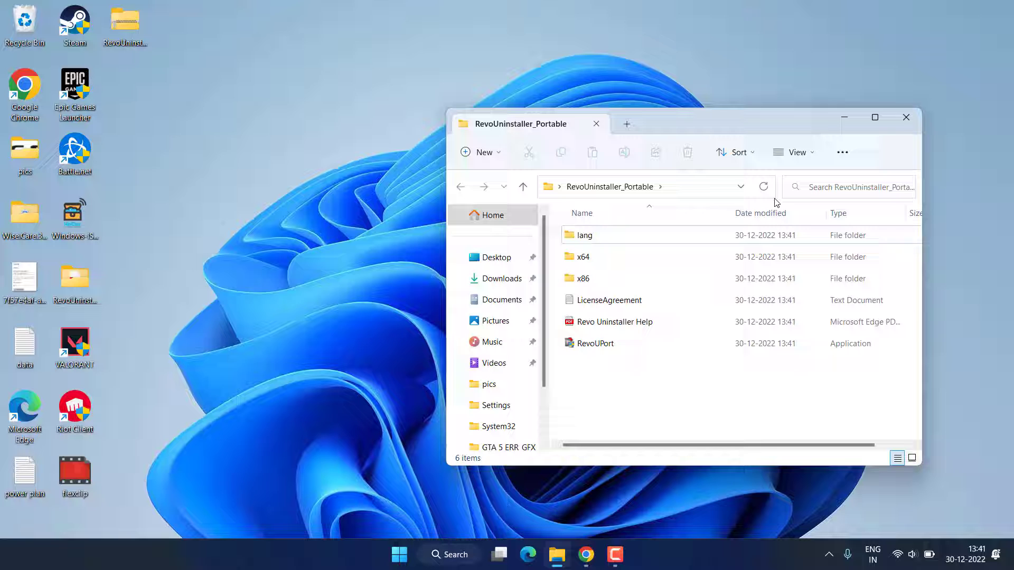
{"action": "left_click", "coordinate": [602, 344]}
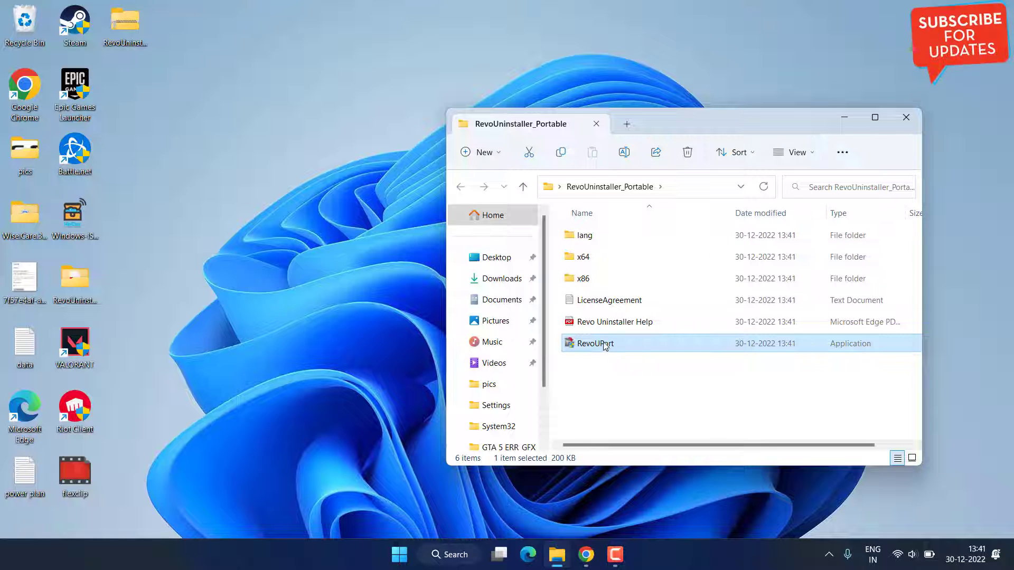
{"action": "right_click", "coordinate": [591, 348]}
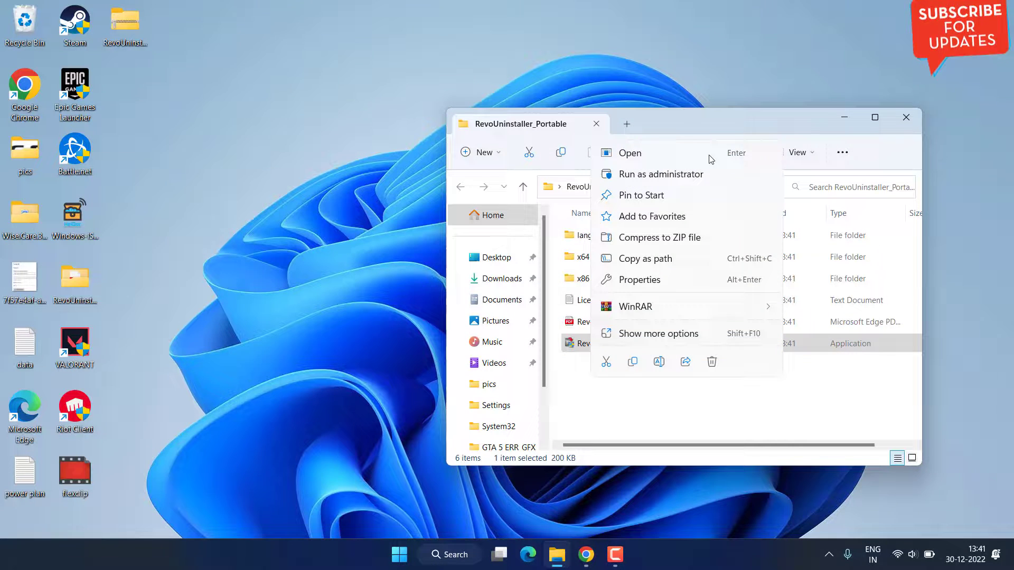
{"action": "left_click", "coordinate": [686, 176]}
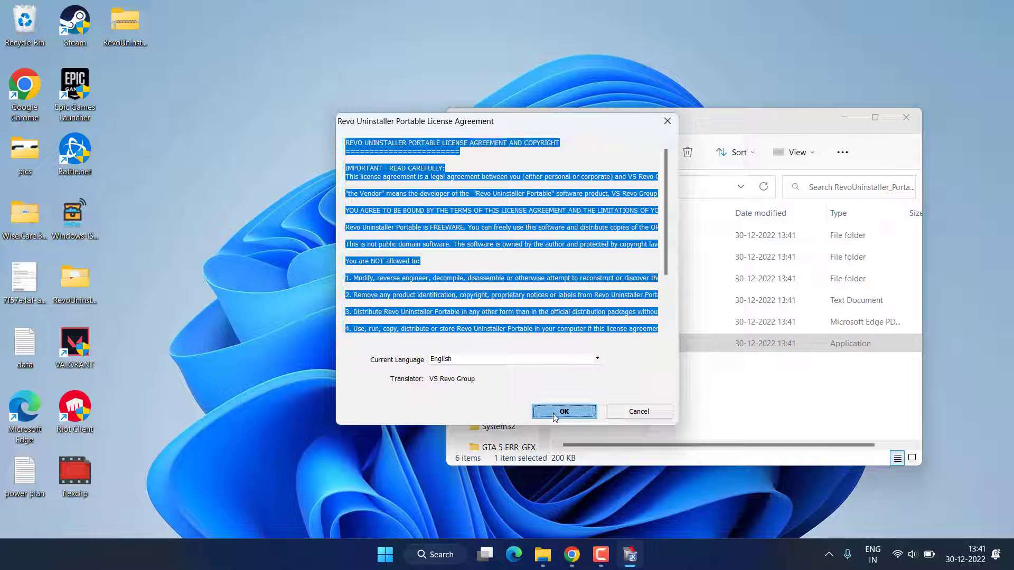
Accept the licence agreement and select VALORANT (638.98 GB) among the 37 listed applications.
{"action": "left_click", "coordinate": [563, 411]}
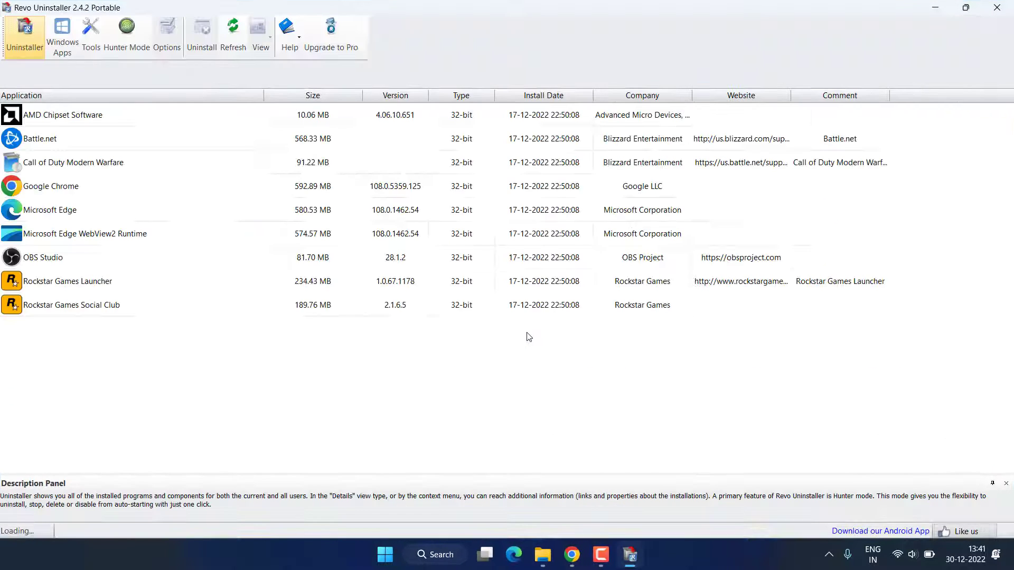
{"action": "left_click", "coordinate": [115, 166]}
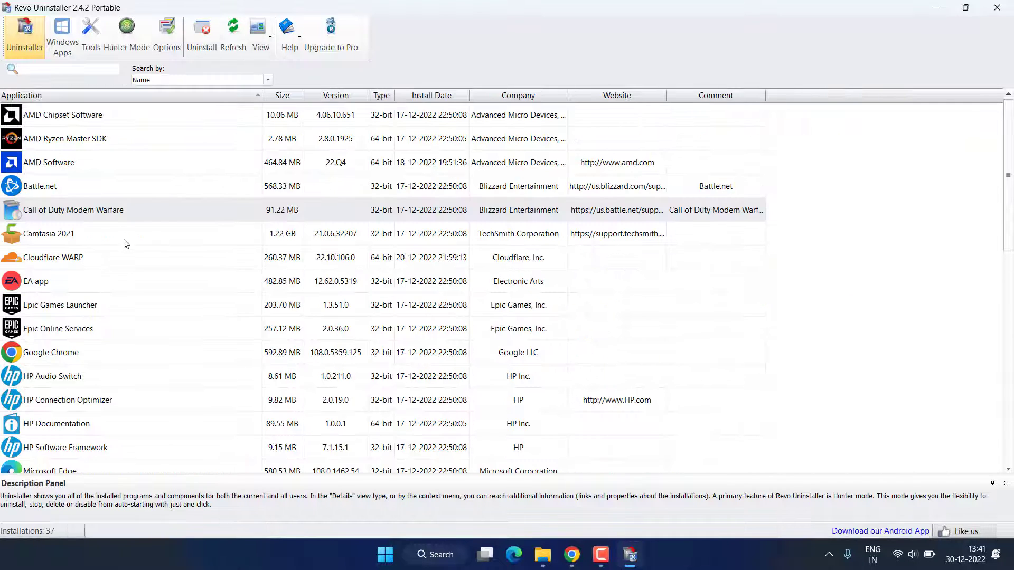
{"action": "scroll", "coordinate": [125, 248], "scroll_direction": "down", "scroll_amount": 7}
{"action": "scroll", "coordinate": [127, 275], "scroll_direction": "down", "scroll_amount": 1}
{"action": "scroll", "coordinate": [122, 296], "scroll_direction": "up", "scroll_amount": 8}
{"action": "scroll", "coordinate": [100, 275], "scroll_direction": "down", "scroll_amount": 8}
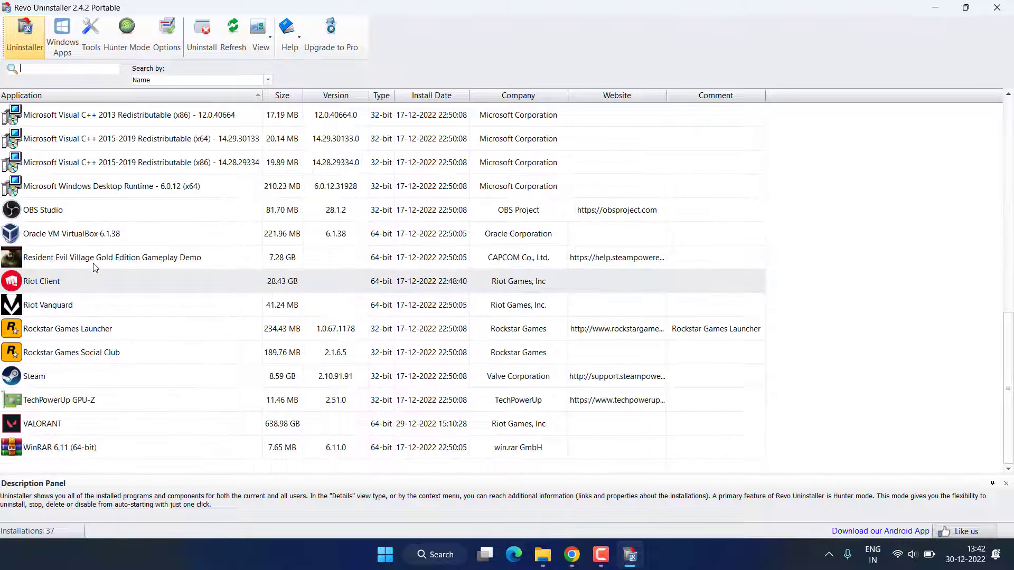
{"action": "left_click", "coordinate": [62, 425]}
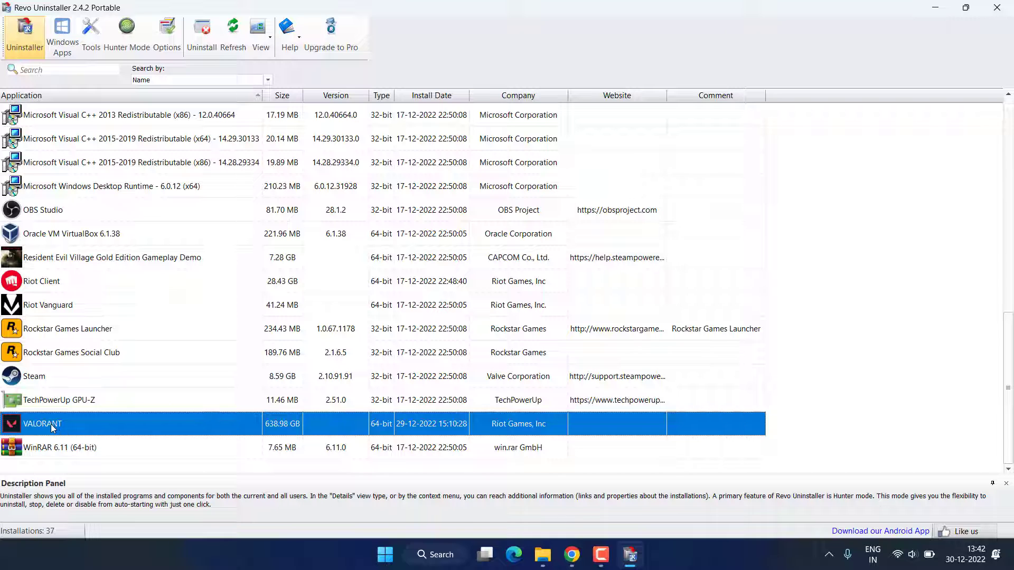
Uninstall VALORANT, then run an Advanced scan for its leftovers.
{"action": "left_click", "coordinate": [202, 37]}
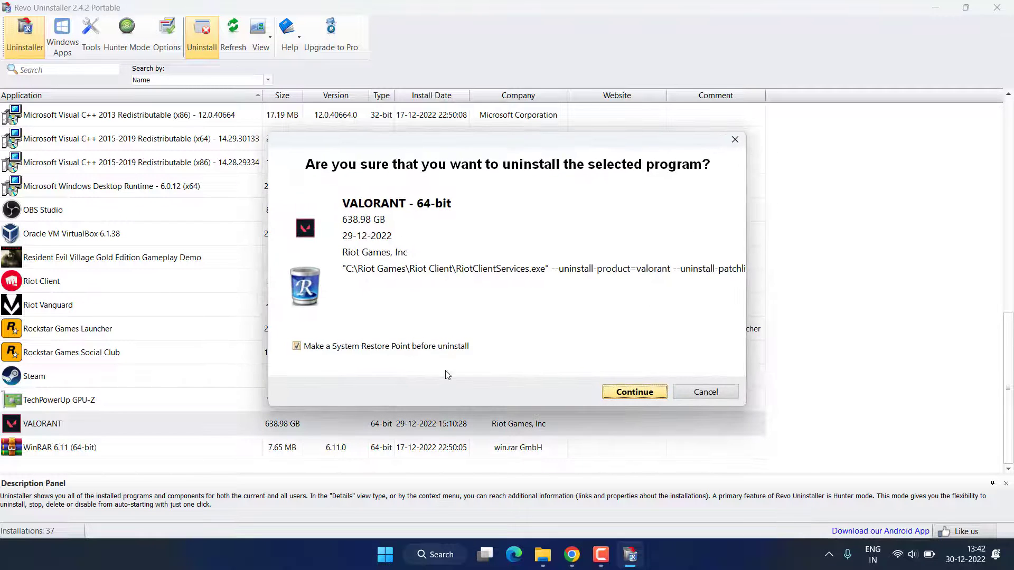
{"action": "left_click", "coordinate": [639, 392]}
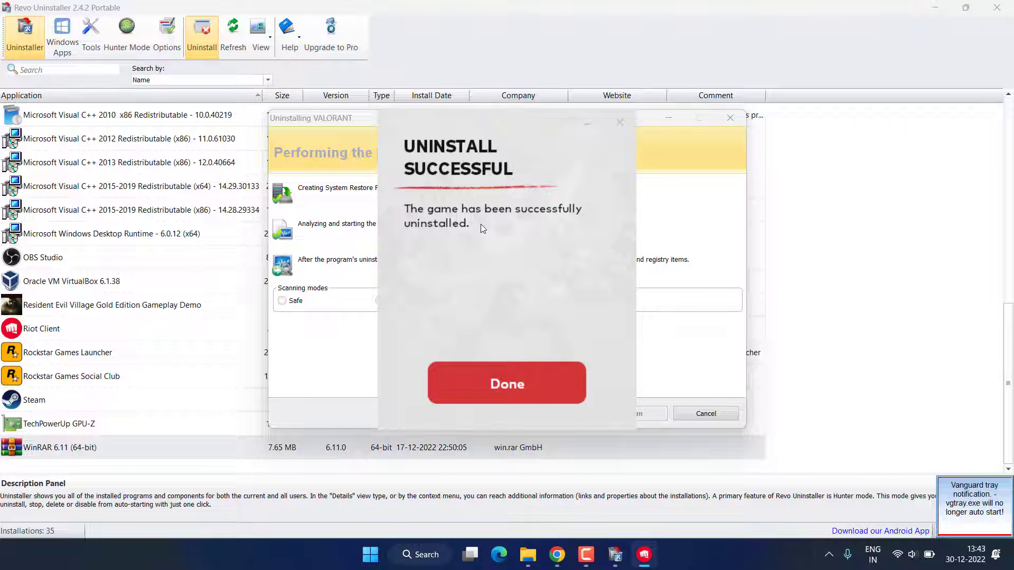
{"action": "left_click", "coordinate": [486, 388]}
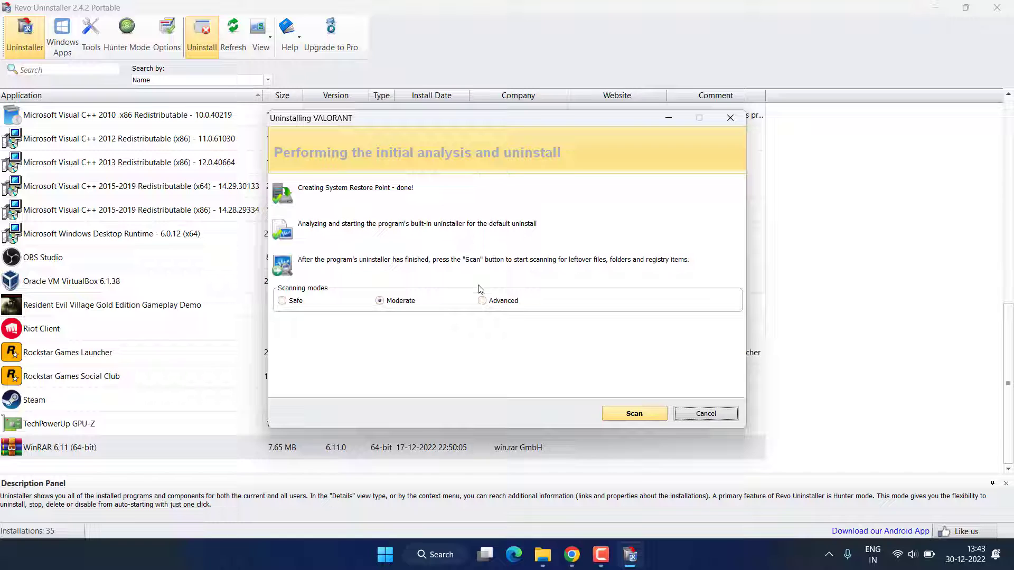
{"action": "left_click", "coordinate": [488, 299]}
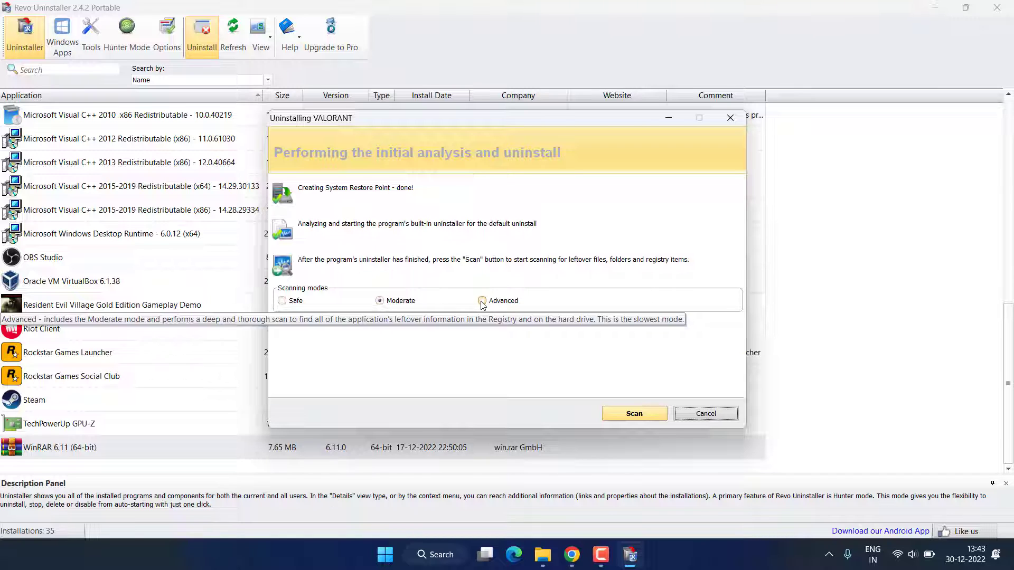
{"action": "left_click", "coordinate": [639, 415]}
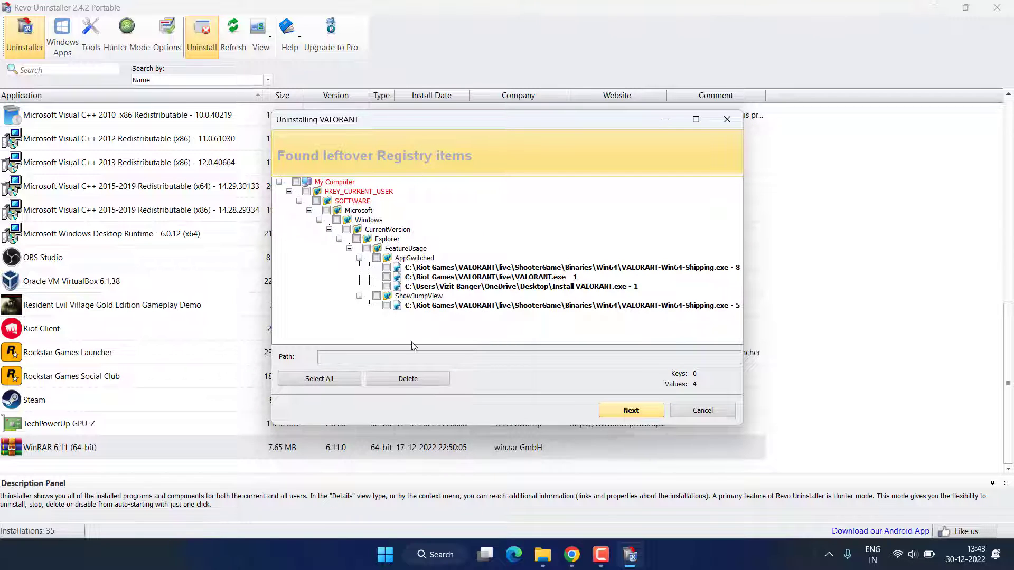
Delete all of VALORANT's leftover registry items.
{"action": "left_click", "coordinate": [319, 378]}
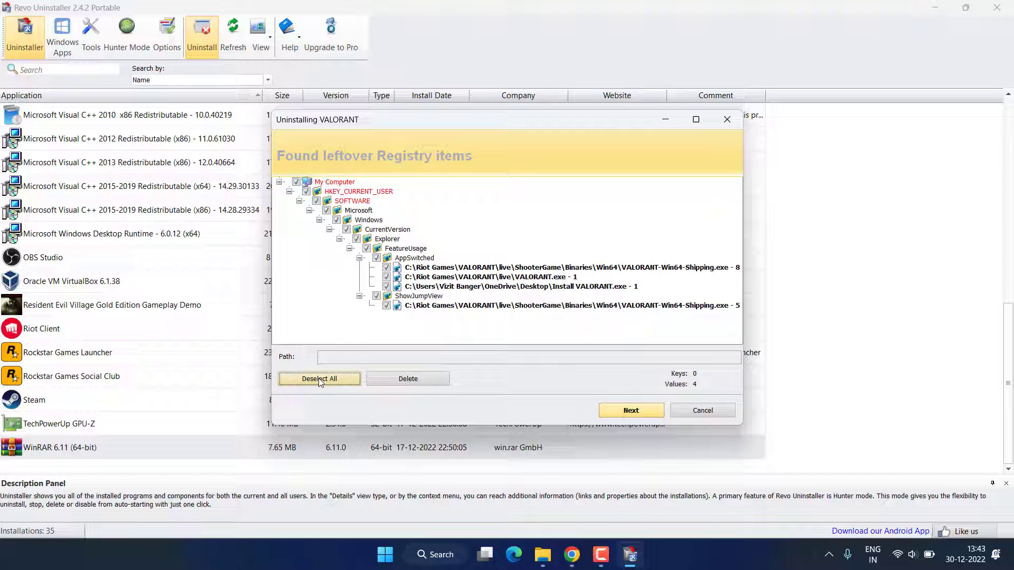
{"action": "left_click", "coordinate": [407, 380]}
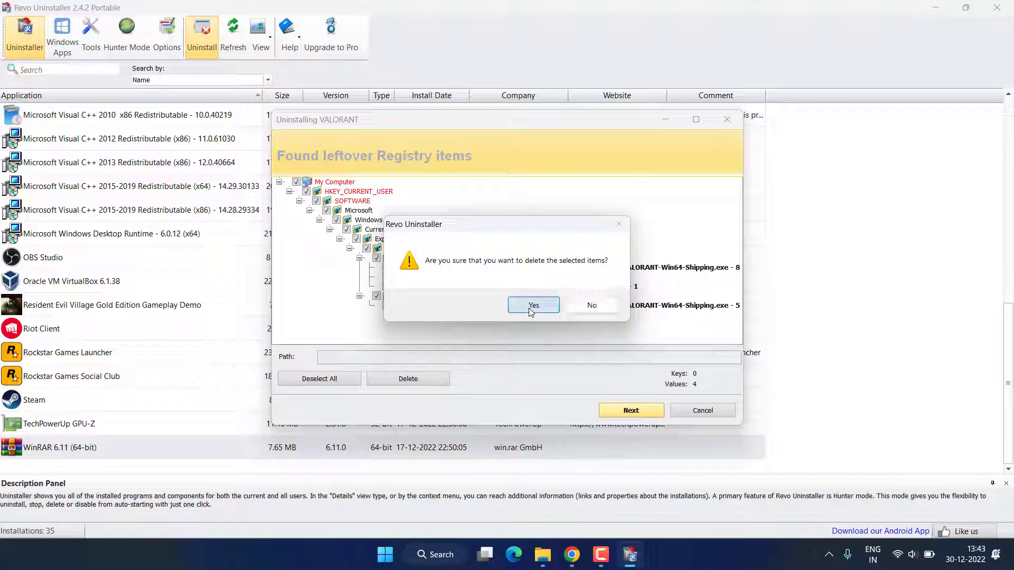
{"action": "left_click", "coordinate": [531, 306]}
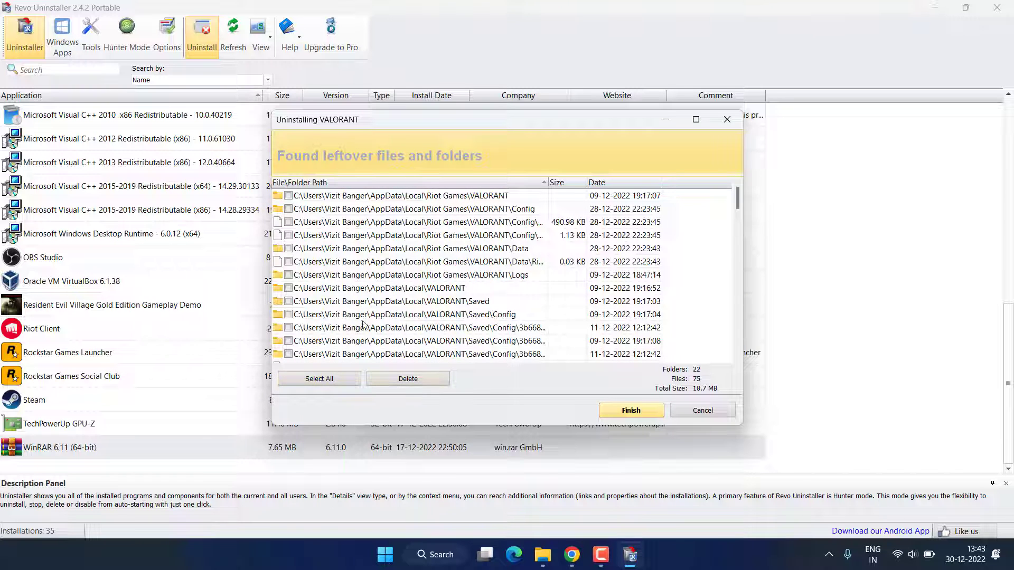
Delete VALORANT's 22 leftover folders and 75 files (18.7 MB).
{"action": "left_click", "coordinate": [323, 383]}
{"action": "left_click", "coordinate": [418, 384]}
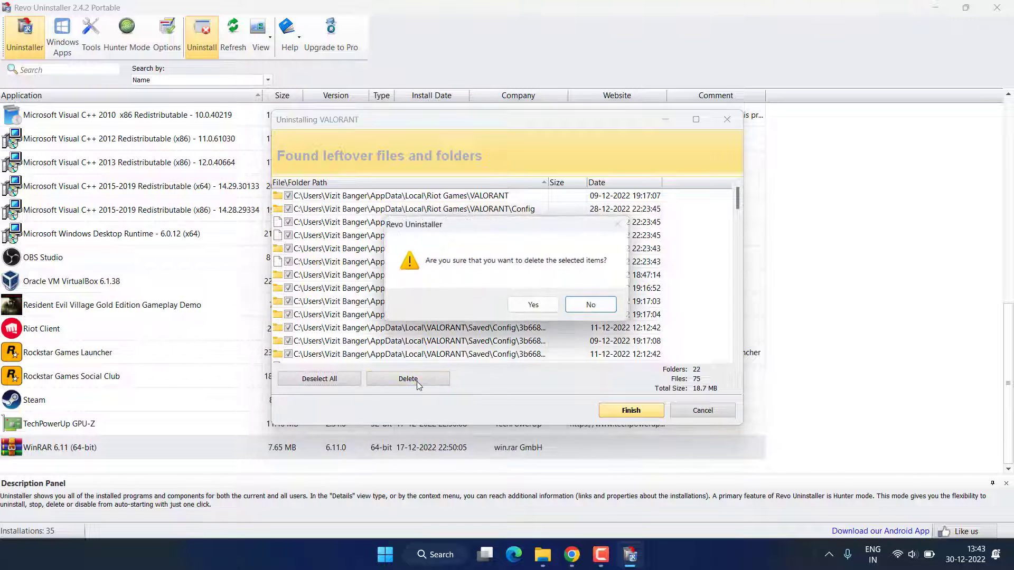
{"action": "left_click", "coordinate": [530, 308]}
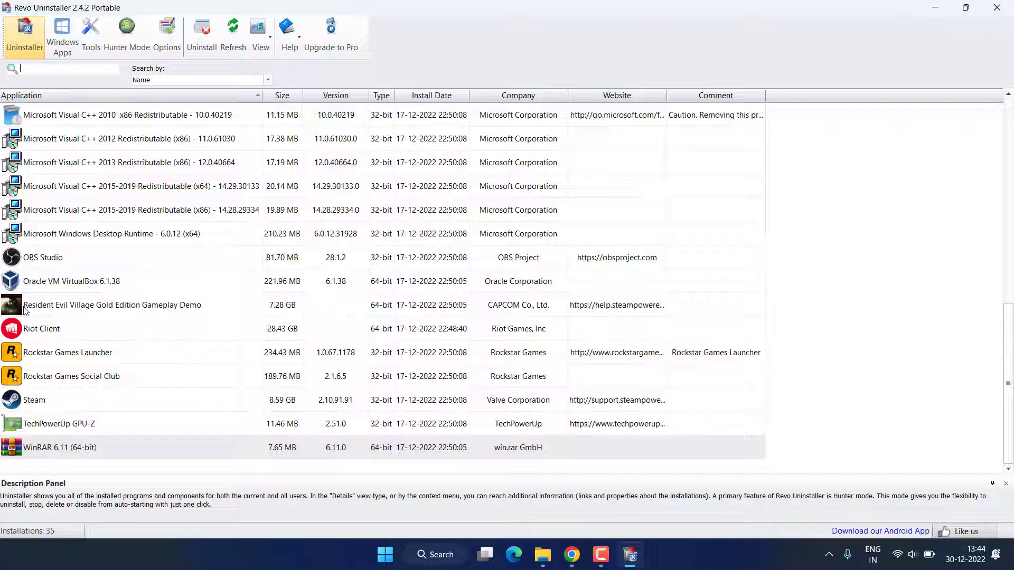
Uninstall Riot Client and scan for its leftover files and registry items.
{"action": "left_click", "coordinate": [57, 329]}
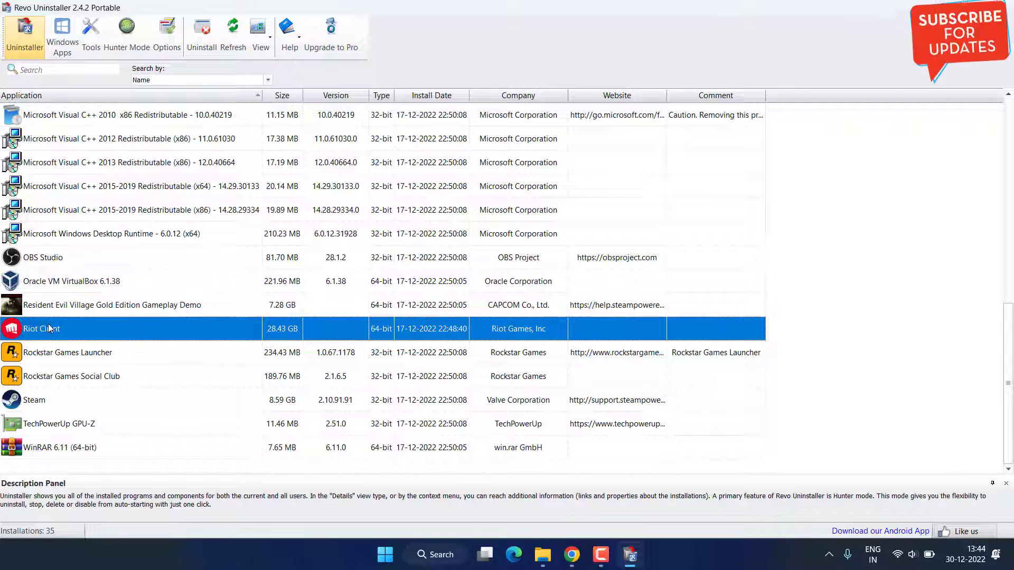
{"action": "left_click", "coordinate": [201, 36]}
{"action": "left_click", "coordinate": [623, 393]}
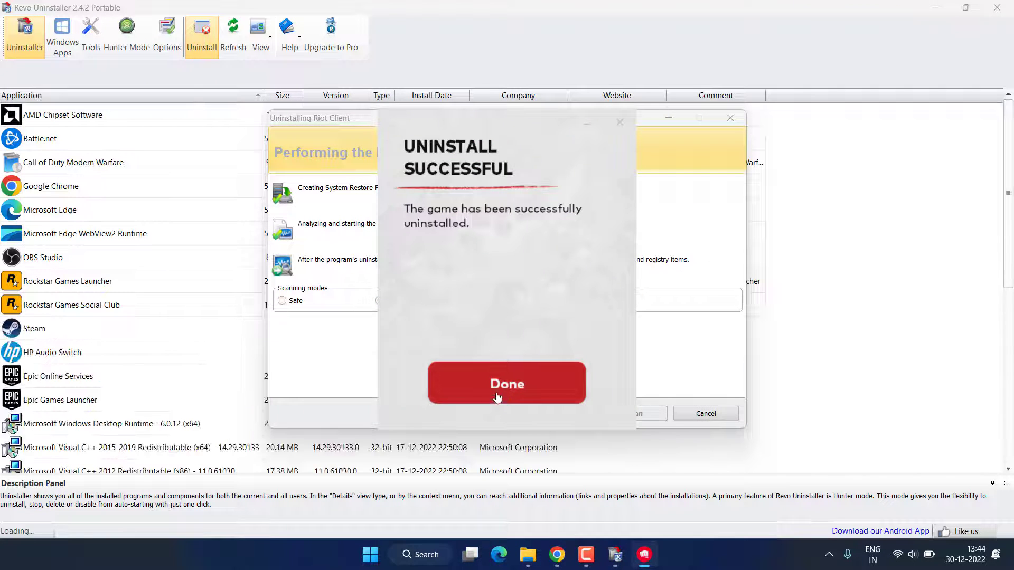
{"action": "left_click", "coordinate": [515, 388]}
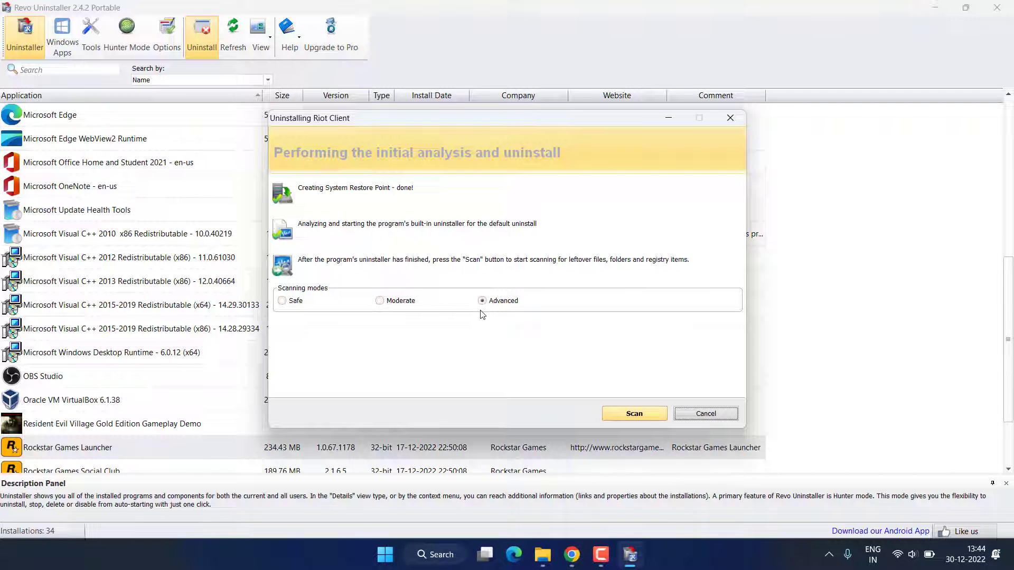
{"action": "left_click", "coordinate": [623, 416]}
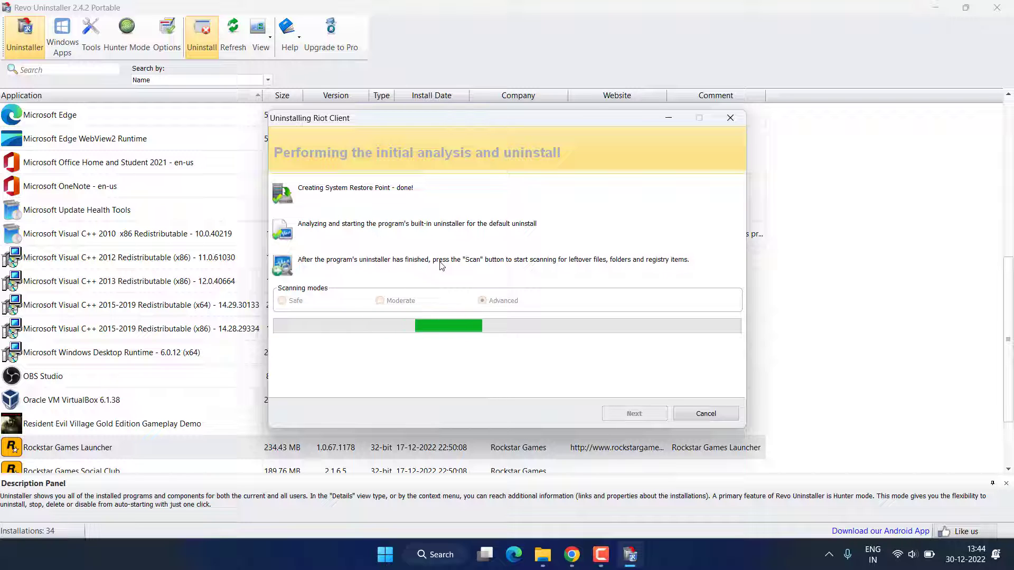
Delete all of Riot Client's leftover registry values and 170 KB of files and folders.
{"action": "left_click", "coordinate": [319, 379]}
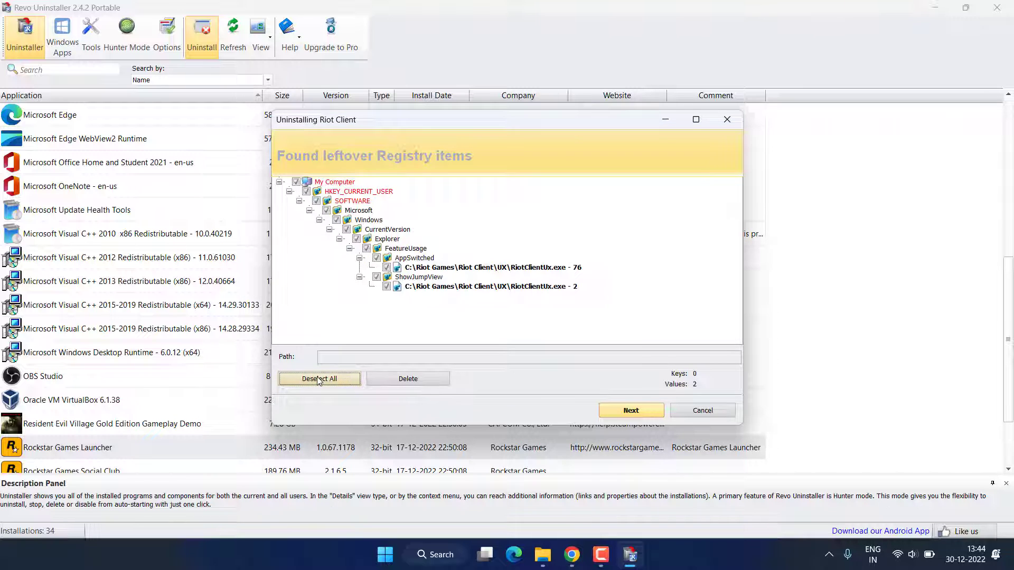
{"action": "left_click", "coordinate": [407, 384]}
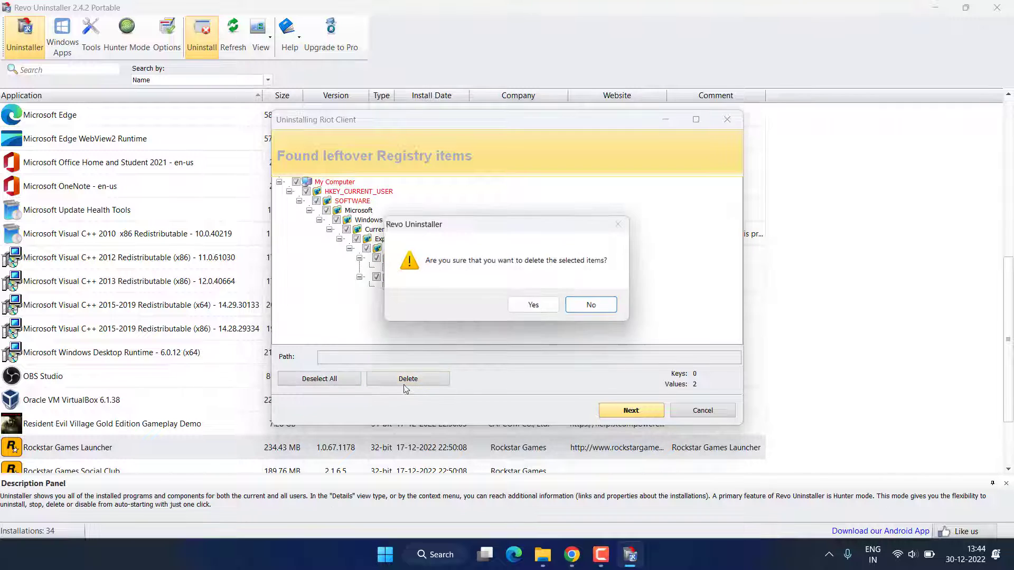
{"action": "left_click", "coordinate": [531, 304]}
{"action": "left_click", "coordinate": [341, 379]}
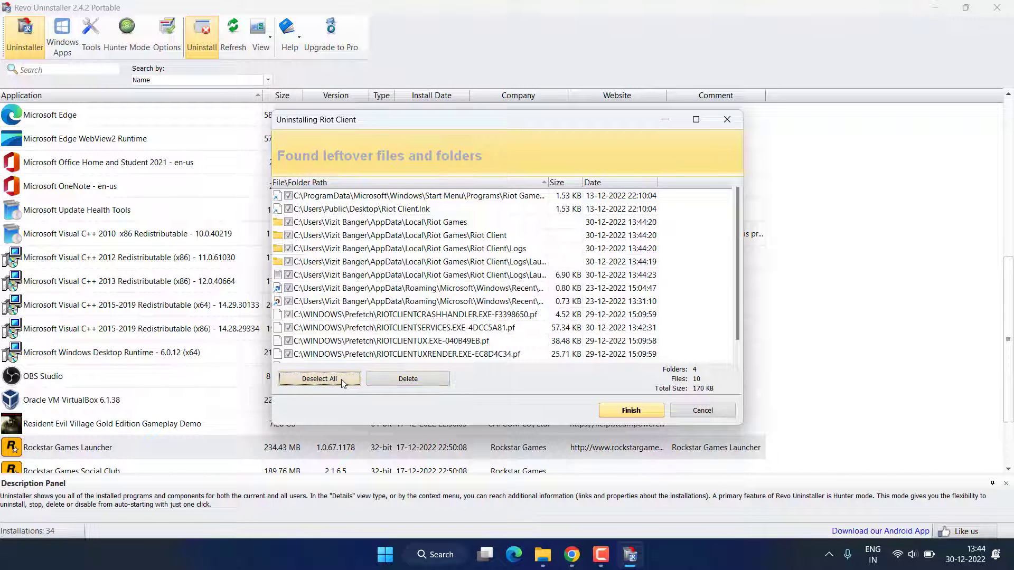
{"action": "left_click", "coordinate": [396, 378]}
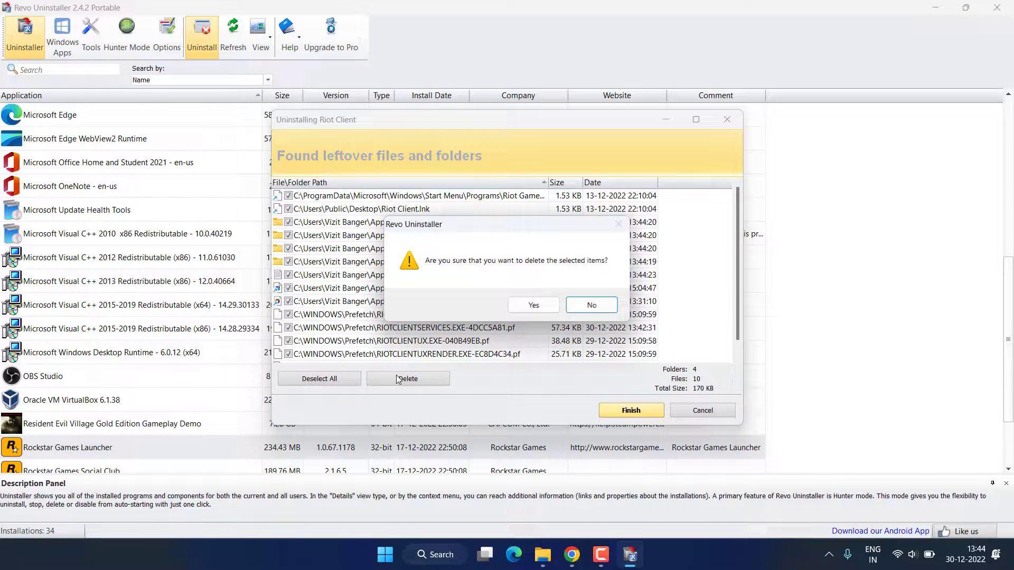
{"action": "left_click", "coordinate": [531, 304]}
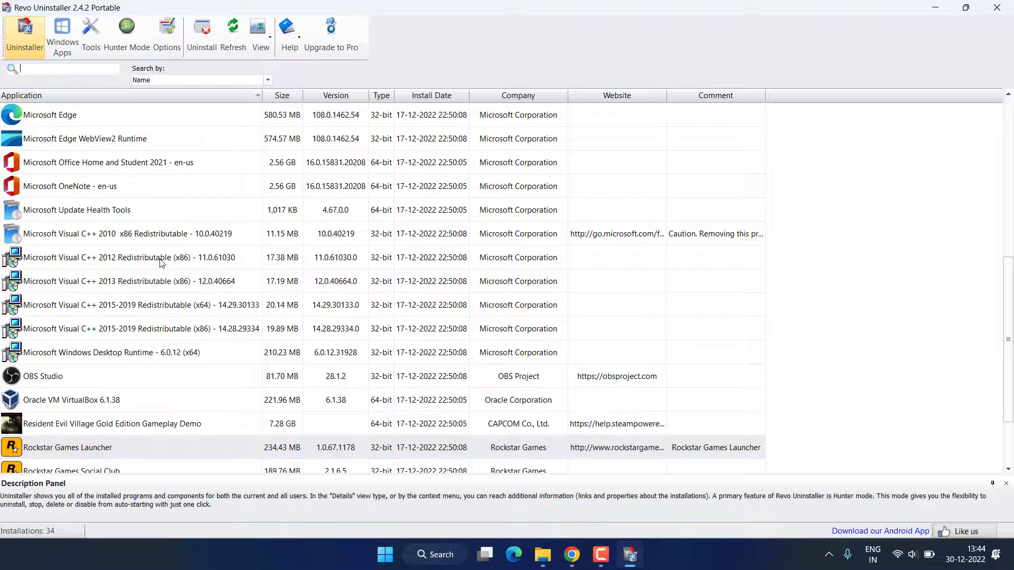
Confirm VALORANT and Riot Client are gone from Revo's list, then close Revo and the RevoUninstaller_Portable folder.
{"action": "scroll", "coordinate": [90, 331], "scroll_direction": "down", "scroll_amount": 2}
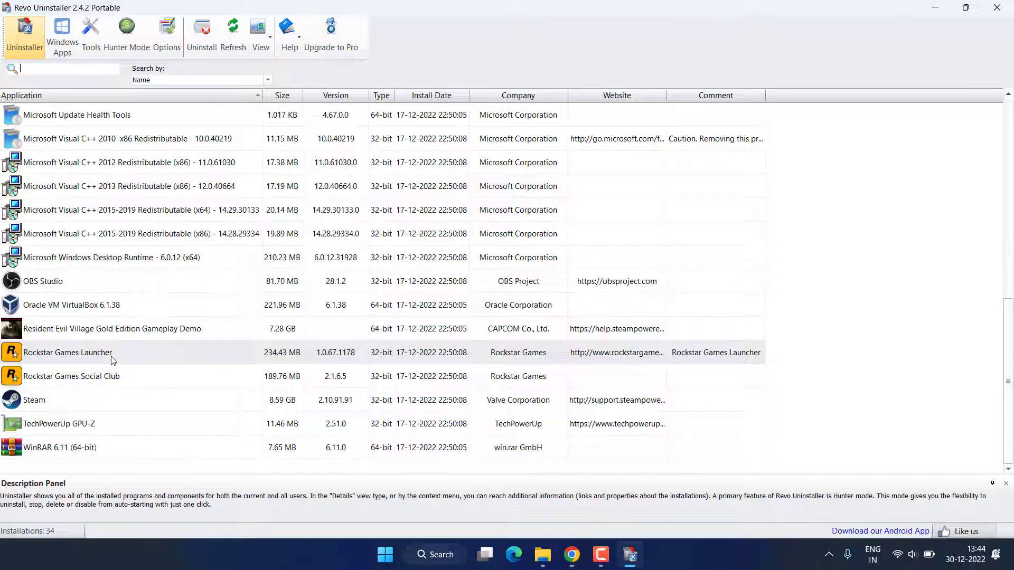
{"action": "scroll", "coordinate": [112, 361], "scroll_direction": "up", "scroll_amount": 6}
{"action": "scroll", "coordinate": [159, 317], "scroll_direction": "down", "scroll_amount": 6}
{"action": "scroll", "coordinate": [158, 333], "scroll_direction": "up", "scroll_amount": 6}
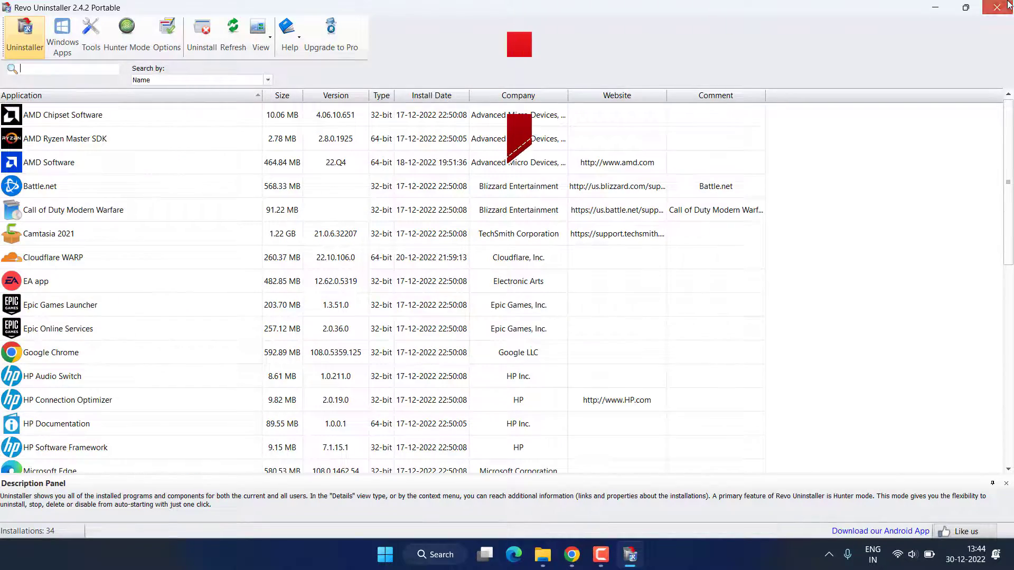
{"action": "left_click", "coordinate": [998, 7]}
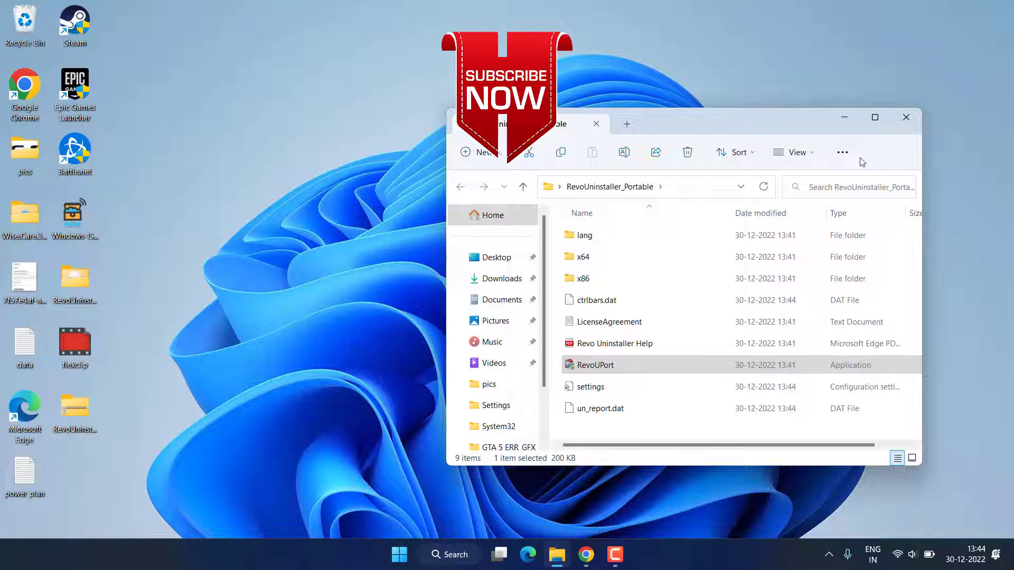
{"action": "left_click", "coordinate": [907, 117]}
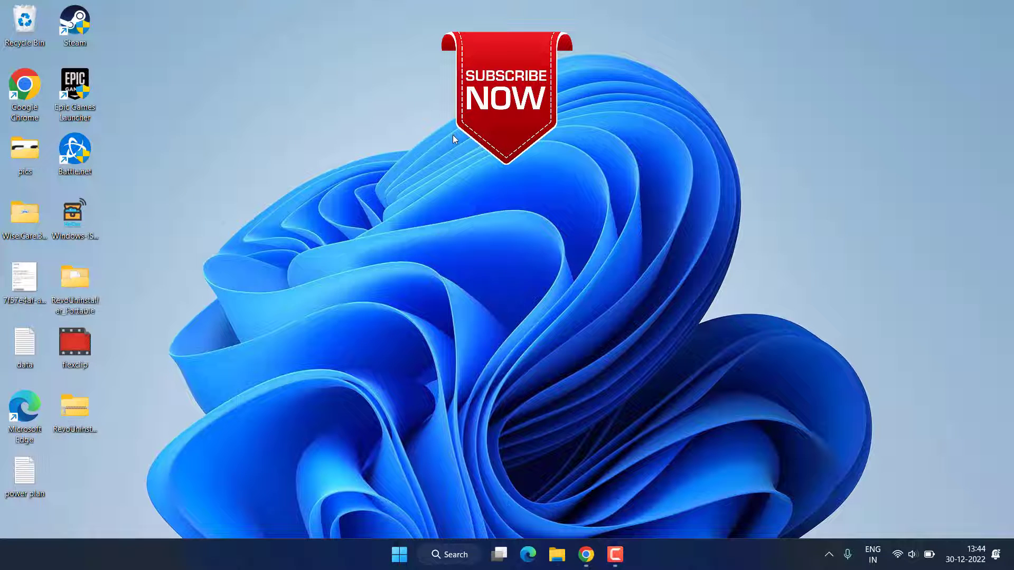